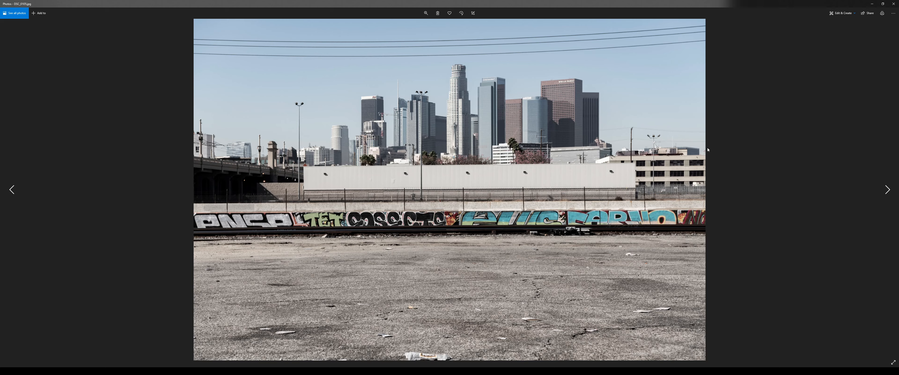
# Close the photo preview and copy the JPEG folder's path, clearing the file window off the 3ds Max scene
pyautogui.click(893, 4)
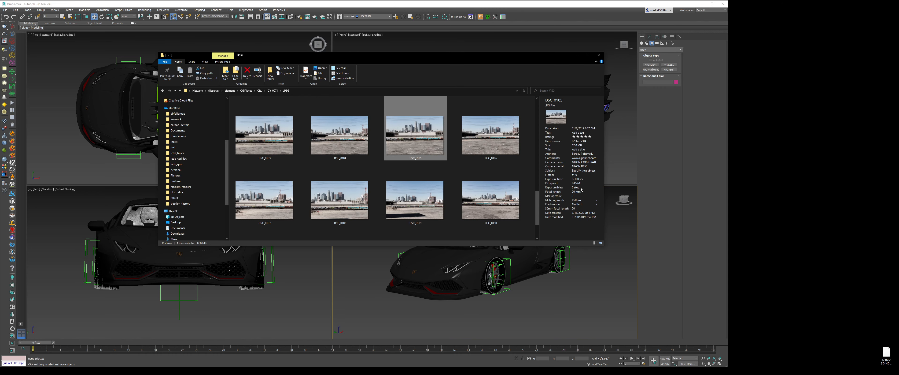
pyautogui.click(407, 91)
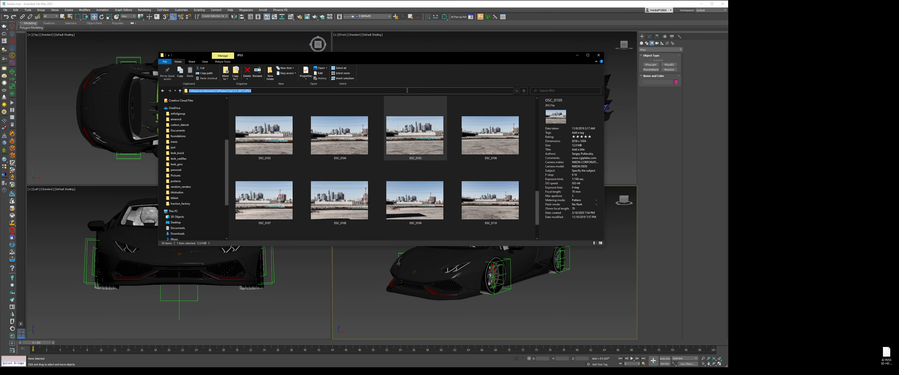
pyautogui.moveTo(474, 58); pyautogui.dragTo(898, 41)
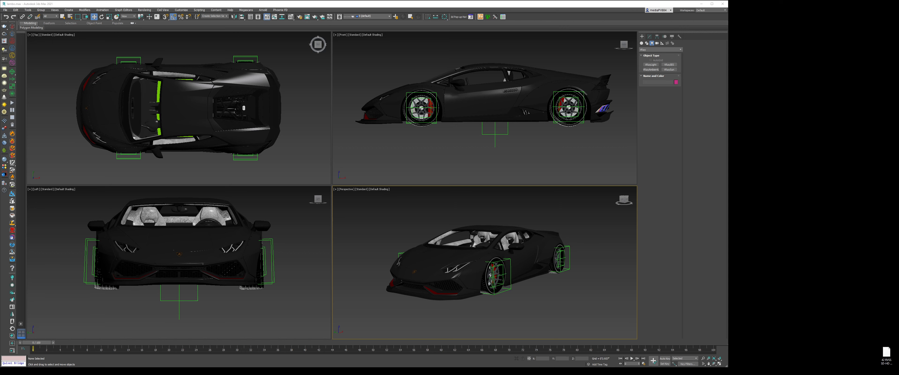
# Create a targeted Physical camera in the Top view, placed diagonally ahead of the car and aimed at its front
pyautogui.click(659, 43)
pyautogui.click(651, 65)
pyautogui.scroll(-6, 98, 136)
pyautogui.moveTo(80, 158); pyautogui.dragTo(161, 79)
pyautogui.press('w')
pyautogui.rightClick(342, 206)
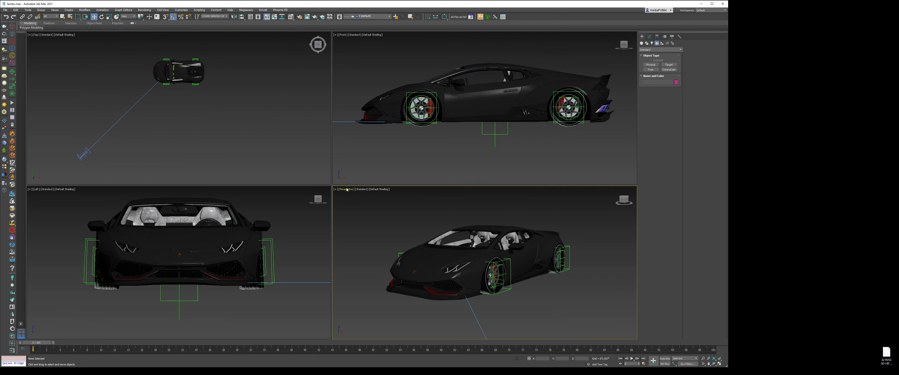
# Switch the Perspective viewport to the new physical camera and orbit the camera around the car's front
pyautogui.click(346, 189)
pyautogui.moveTo(360, 192)
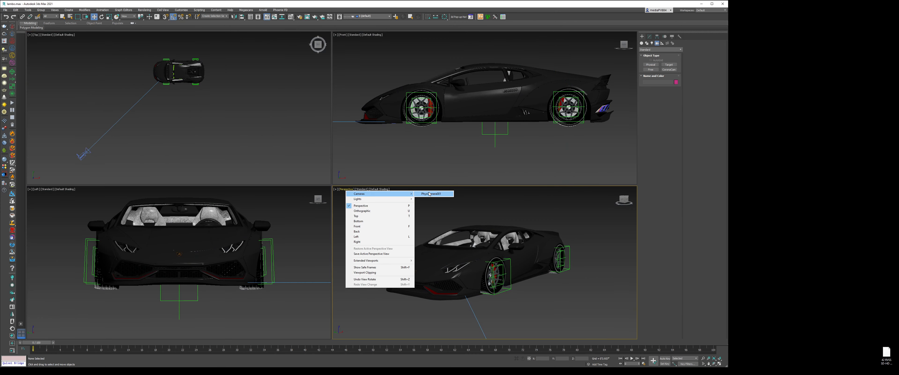
pyautogui.click(435, 194)
pyautogui.moveTo(493, 263)
pyautogui.mouseDown(button='middle')
pyautogui.moveTo(488, 280)
pyautogui.moveTo(499, 275)
pyautogui.mouseUp(button='middle')
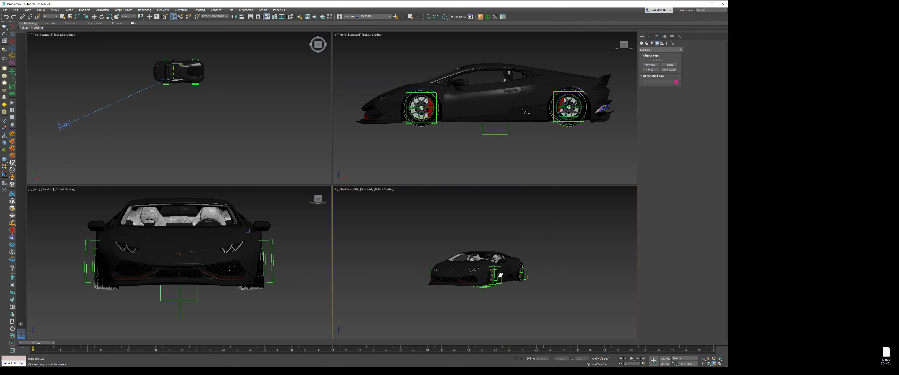
# Set the physical camera's focal length to 70 mm and orbit it to frame the car with safe frames shown
pyautogui.click(60, 125)
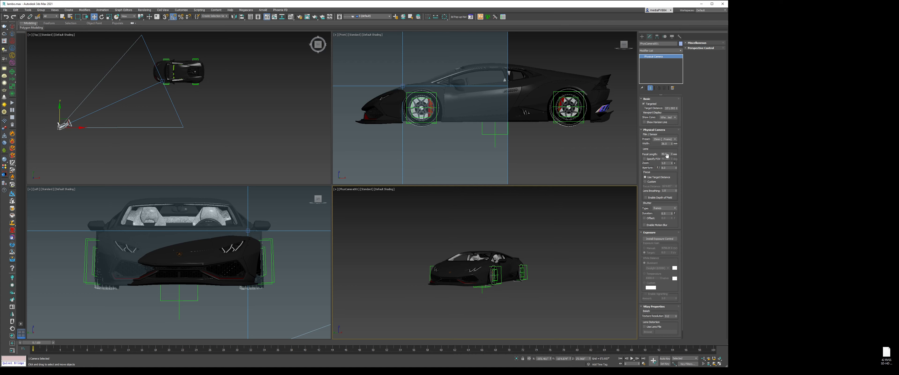
pyautogui.doubleClick(666, 154)
pyautogui.write('70')
pyautogui.press('Return')
pyautogui.click(533, 313)
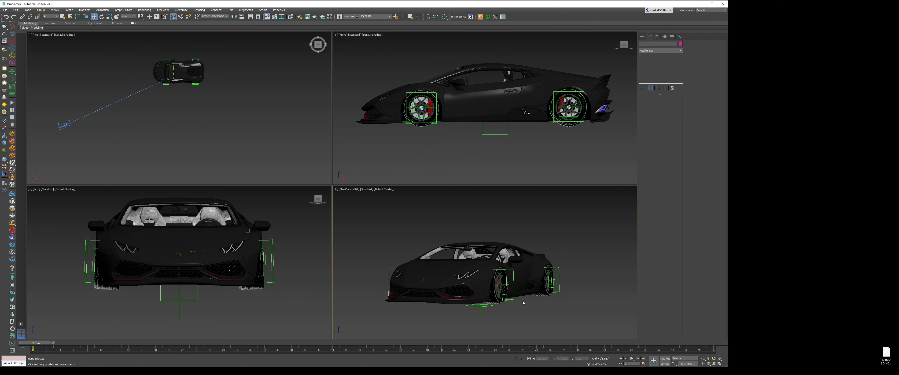
pyautogui.hotkey('shift', 'f')
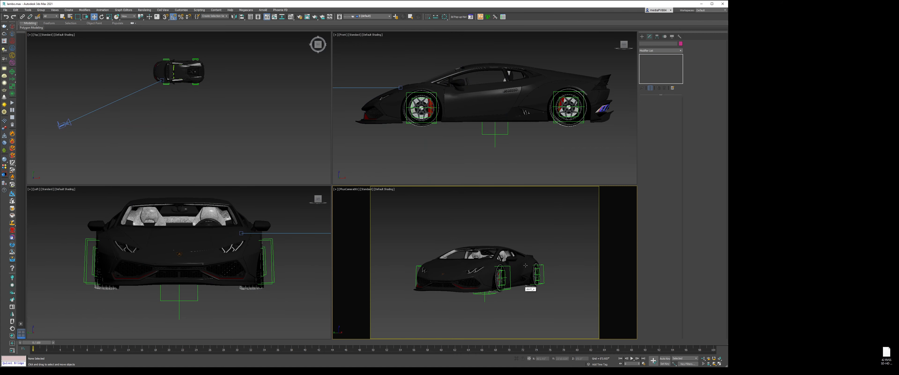
pyautogui.moveTo(557, 246); pyautogui.dragTo(528, 263, button='middle')
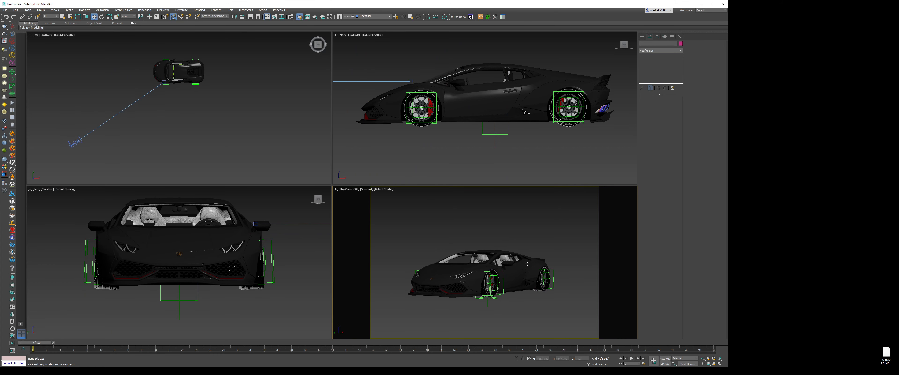
# Set the render output size with a locked image aspect, and reframe the car lower in the camera view
pyautogui.press('F10')
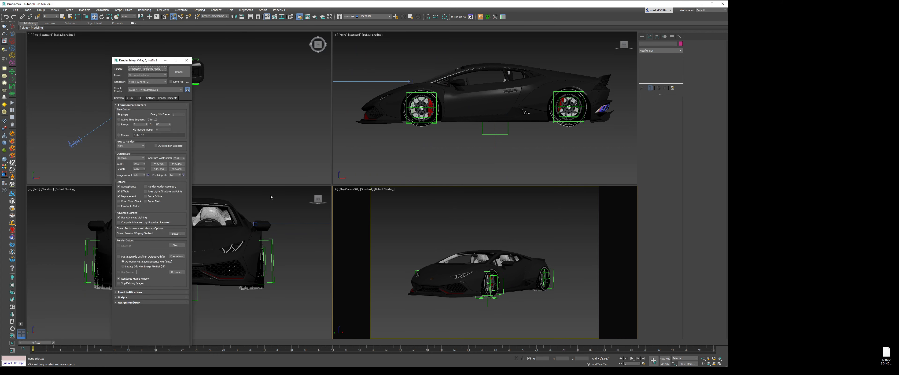
pyautogui.moveTo(163, 60); pyautogui.dragTo(274, 51)
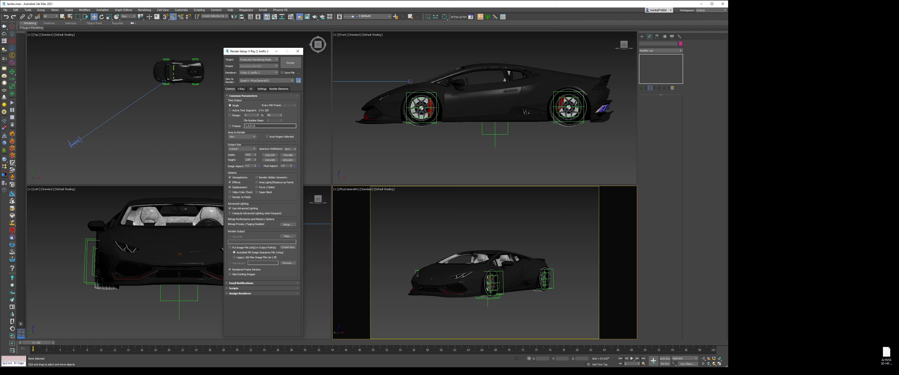
pyautogui.click(251, 156)
pyautogui.click(259, 166)
pyautogui.click(453, 224)
pyautogui.moveTo(525, 253); pyautogui.dragTo(519, 235, button='middle')
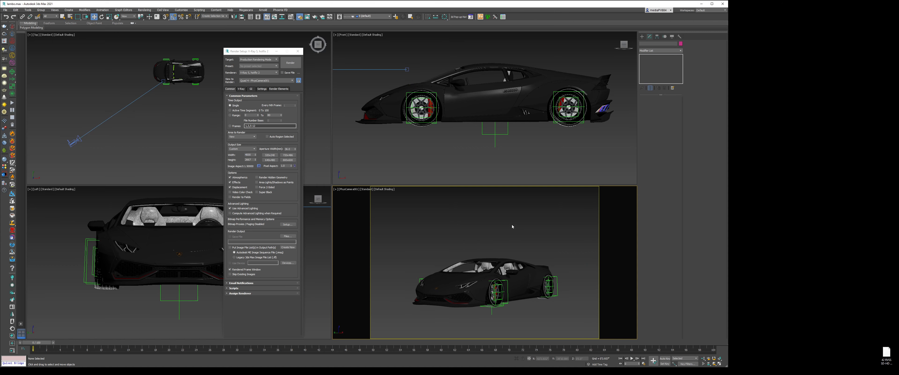
# Load DSC_0105 from the JPEG folder as the camera viewport's background file, picking it from a thumbnail listing
pyautogui.hotkey('alt', 'b')
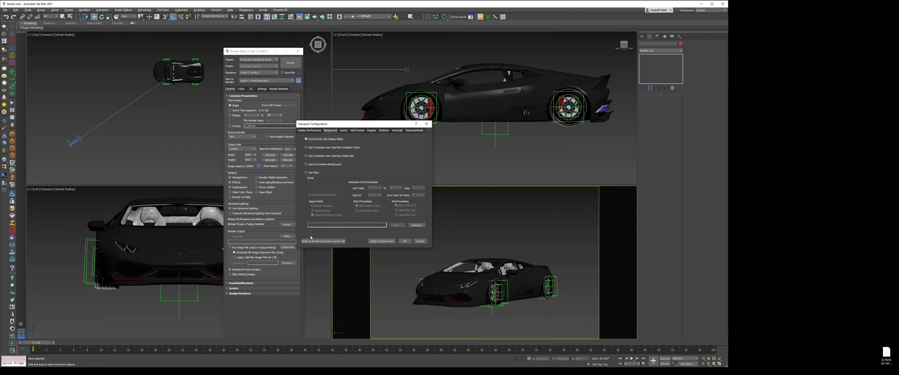
pyautogui.click(312, 173)
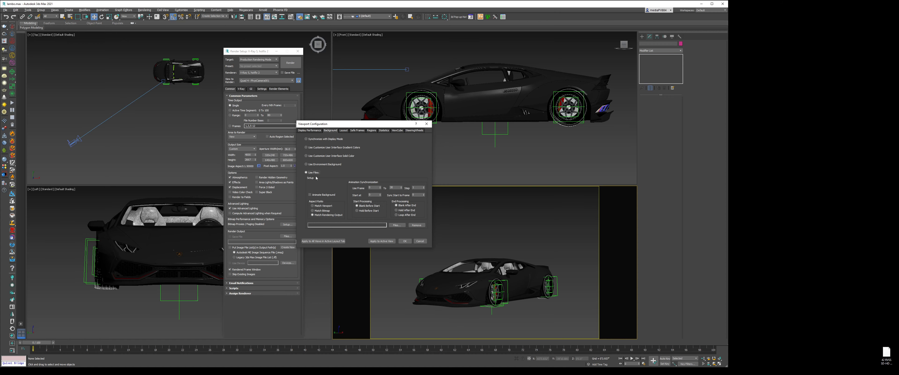
pyautogui.click(397, 225)
pyautogui.press('Return')
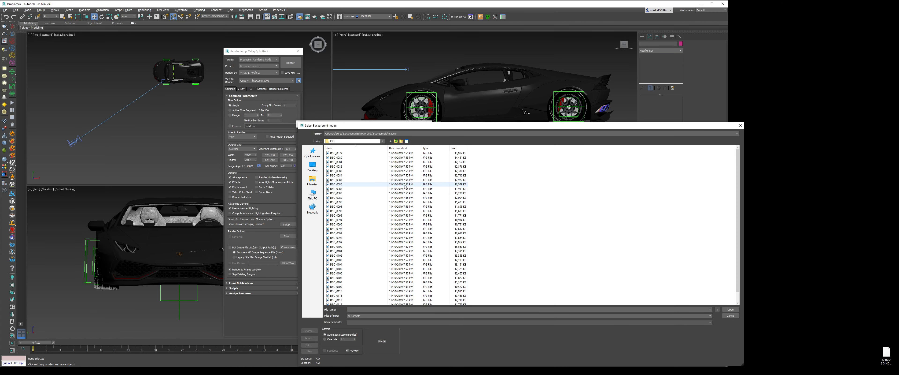
pyautogui.rightClick(553, 193)
pyautogui.moveTo(580, 196)
pyautogui.click(626, 201)
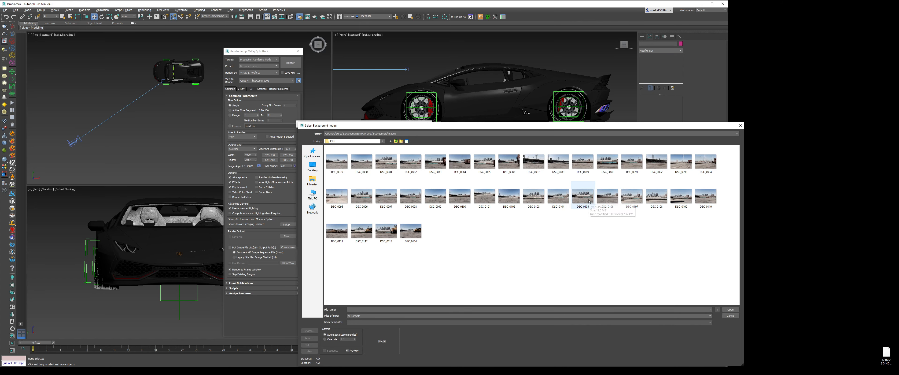
pyautogui.doubleClick(583, 197)
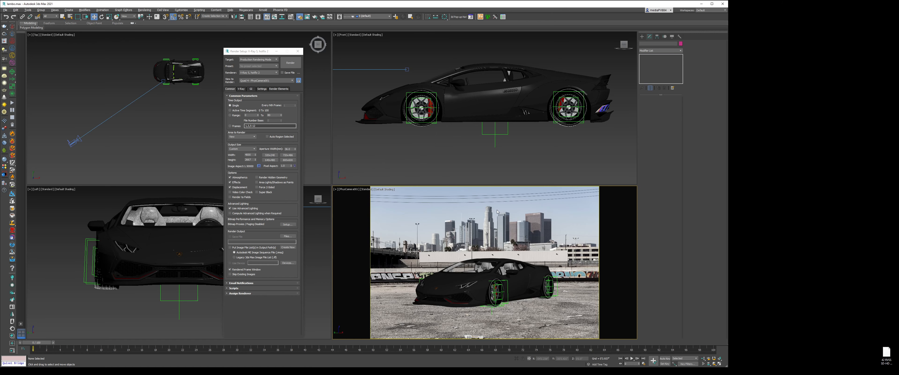
# Assign a Bitmap map with the image DSC_0105 as the environment map
pyautogui.press('8')
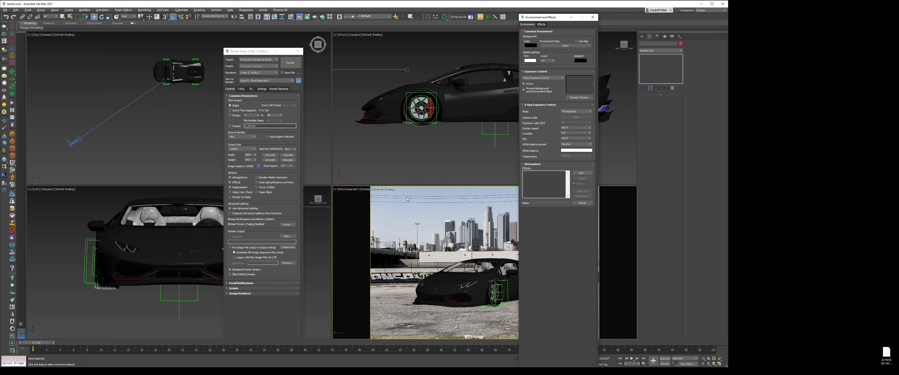
pyautogui.click(554, 45)
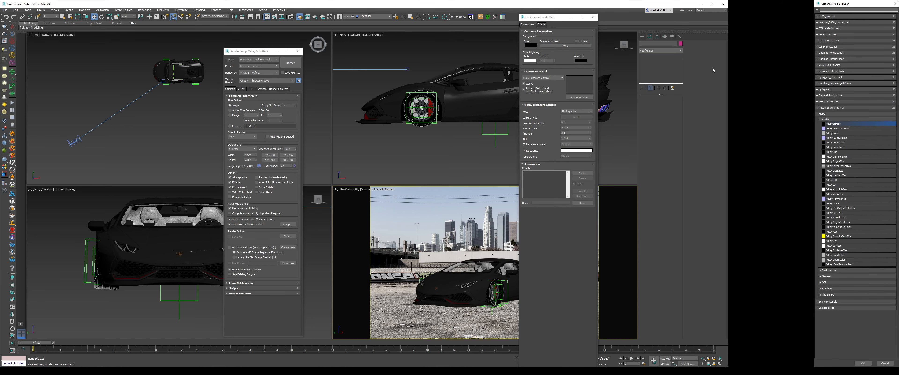
pyautogui.click(826, 119)
pyautogui.click(826, 131)
pyautogui.doubleClick(836, 140)
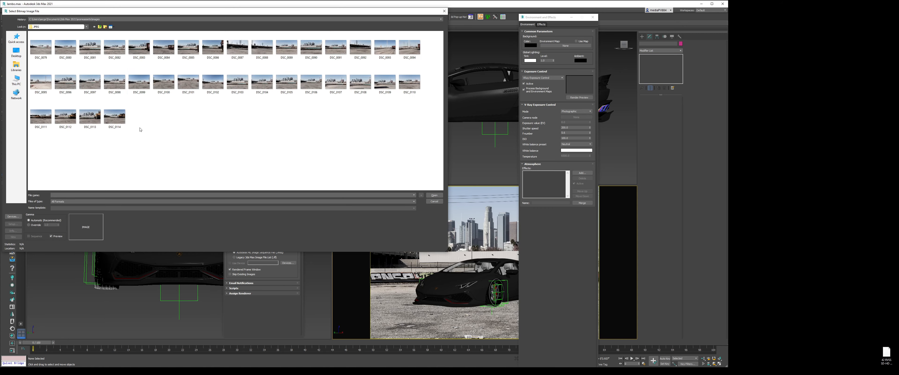
pyautogui.doubleClick(286, 84)
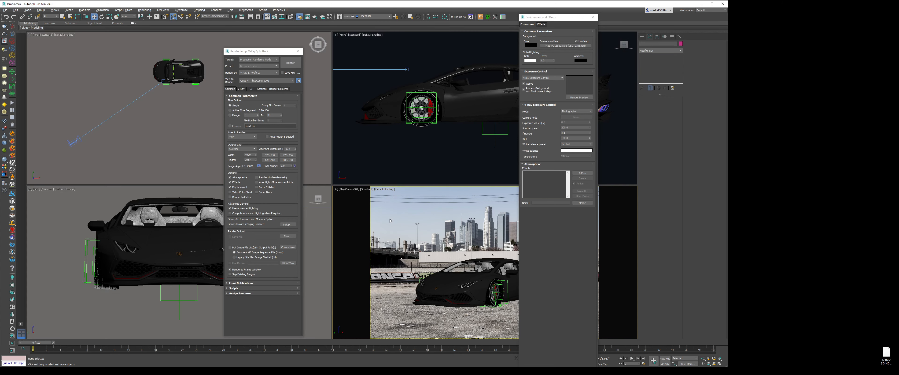
# Apply the gradient-colour background to all viewports, and set the camera view's background back to Use Files
pyautogui.hotkey('alt', 'b')
pyautogui.click(343, 148)
pyautogui.click(343, 241)
pyautogui.click(306, 173)
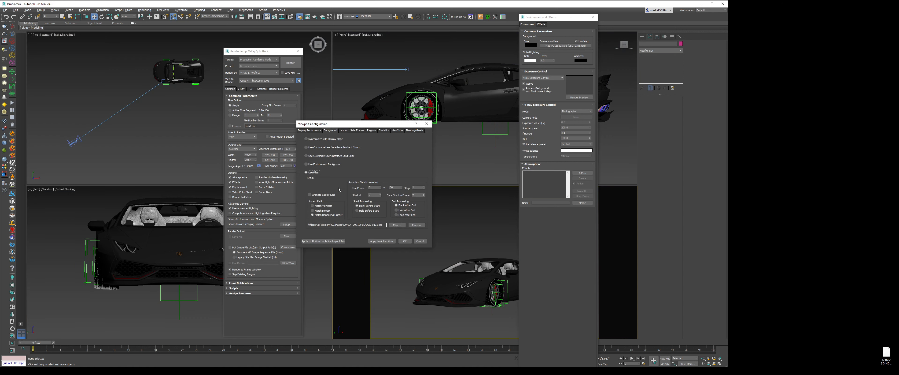
pyautogui.press('Return')
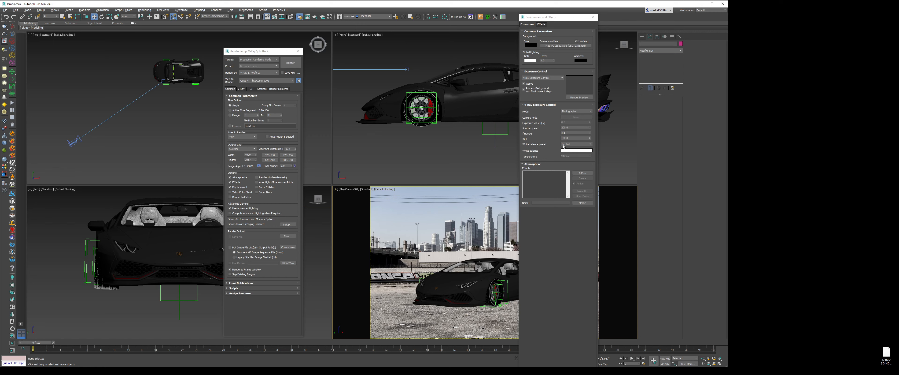
pyautogui.click(595, 18)
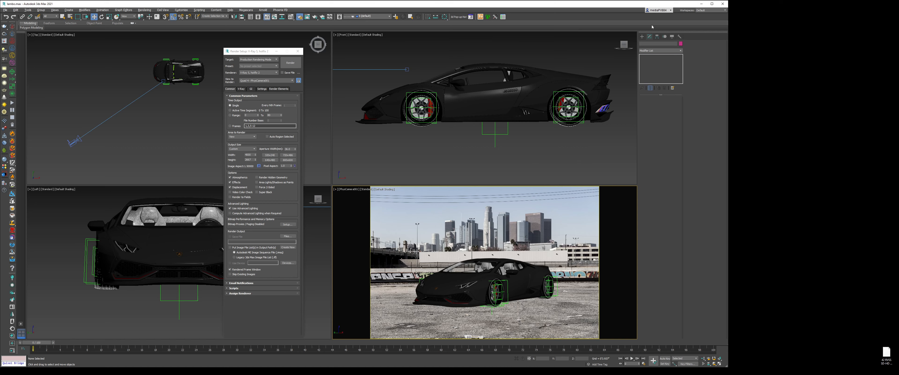
# Create a large ground Plane in the Top view that extends around the car and reaches the camera
pyautogui.click(641, 36)
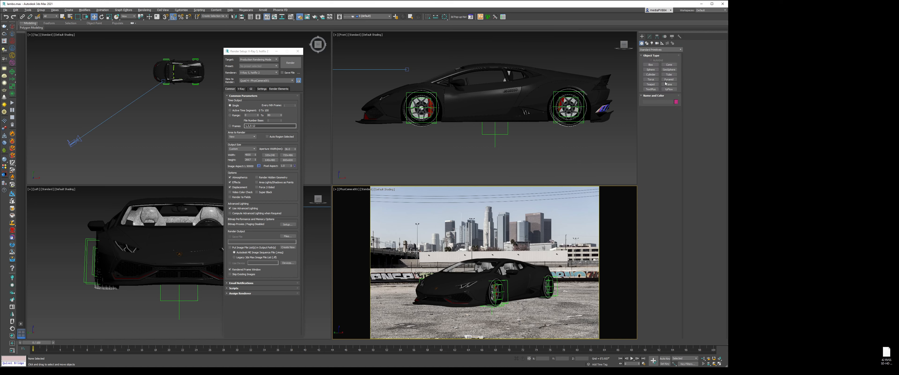
pyautogui.click(668, 84)
pyautogui.scroll(-5, 95, 168)
pyautogui.moveTo(86, 86); pyautogui.dragTo(185, 158)
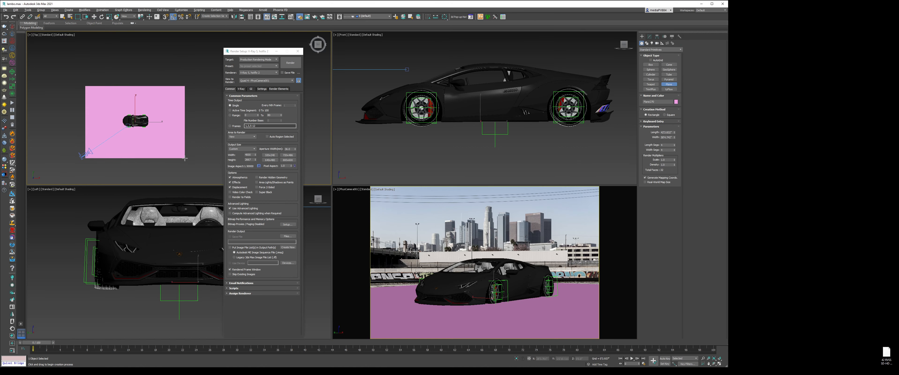
# Rotate the ground plane in the Top view to line up with the camera's viewing direction
pyautogui.rightClick(154, 122)
pyautogui.rightClick(154, 121)
pyautogui.click(162, 129)
pyautogui.moveTo(149, 109); pyautogui.dragTo(157, 119)
pyautogui.rightClick(157, 119)
pyautogui.click(164, 124)
pyautogui.rightClick(482, 256)
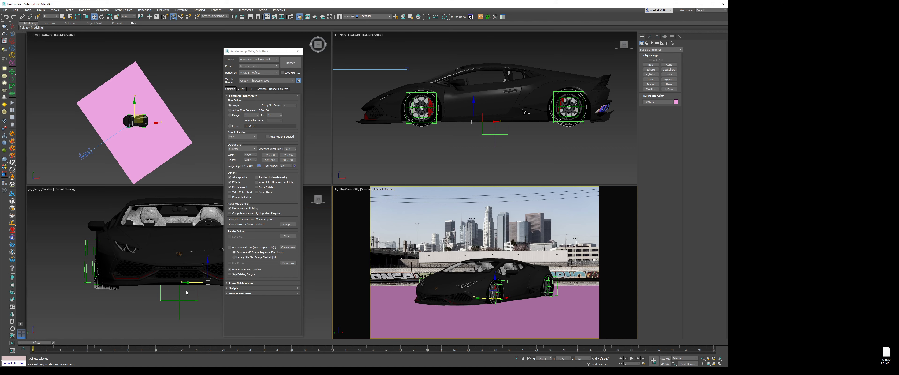
# Lower the ground plane in the Left view to the underside of the tires
pyautogui.scroll(5, 187, 292)
pyautogui.moveTo(188, 292); pyautogui.dragTo(60, 231, button='middle')
pyautogui.scroll(6, 105, 255)
pyautogui.scroll(-2, 51, 227)
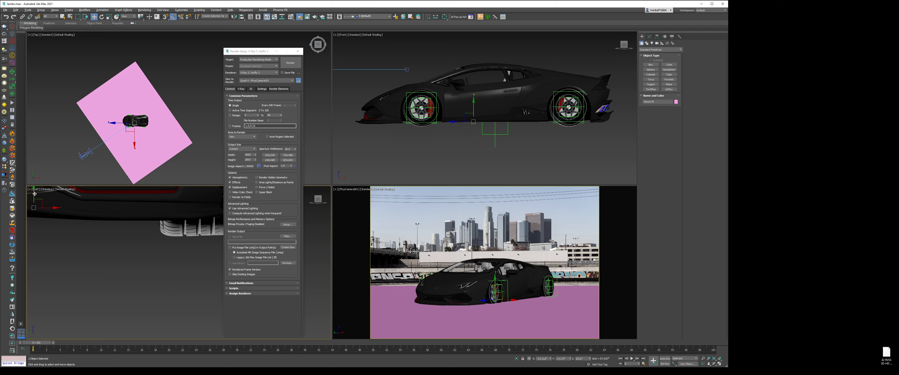
pyautogui.moveTo(34, 193); pyautogui.dragTo(34, 213)
# Fine-tune the plane's height from below in a Perspective view so the tires barely poke through, and restore the Front view
pyautogui.middleClick(468, 122)
pyautogui.press('p')
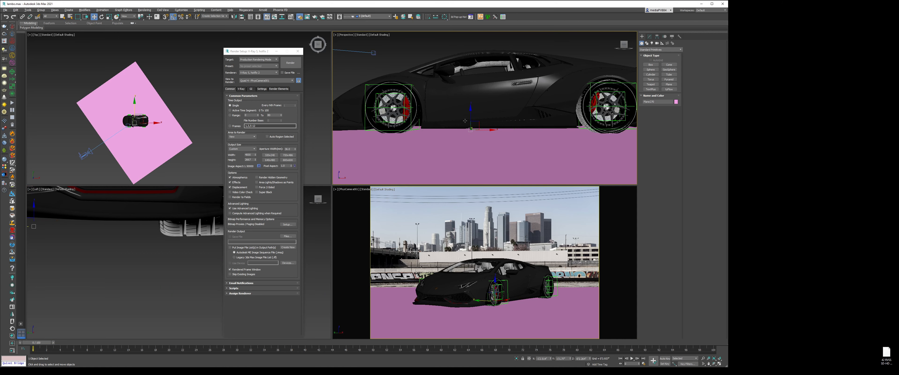
pyautogui.keyDown('alt'); pyautogui.moveTo(465, 121); pyautogui.dragTo(485, 118, button='middle'); pyautogui.keyUp('alt')
pyautogui.scroll(2, 486, 118)
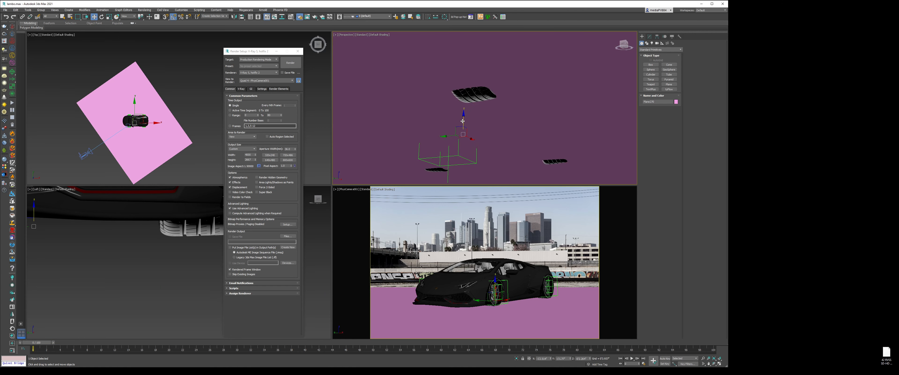
pyautogui.moveTo(463, 120); pyautogui.dragTo(465, 123)
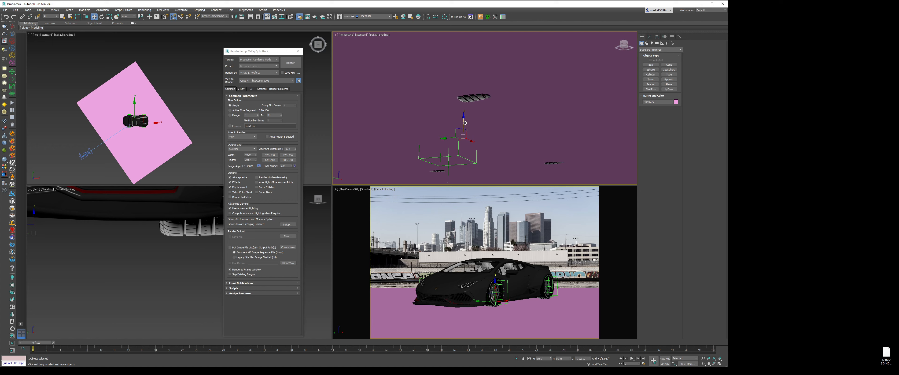
pyautogui.scroll(-4, 466, 122)
pyautogui.keyDown('alt'); pyautogui.moveTo(465, 123); pyautogui.dragTo(470, 124, button='middle'); pyautogui.keyUp('alt')
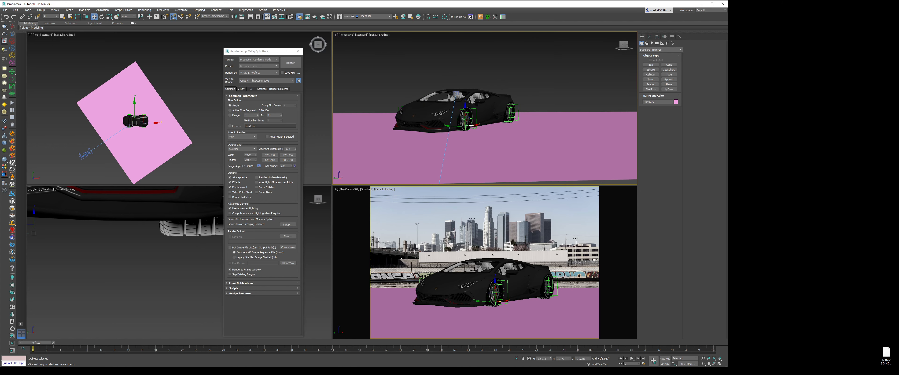
pyautogui.press('f')
# Isolate the ground plane and maximize the camera viewport with edged faces shown
pyautogui.hotkey('alt', 'q')
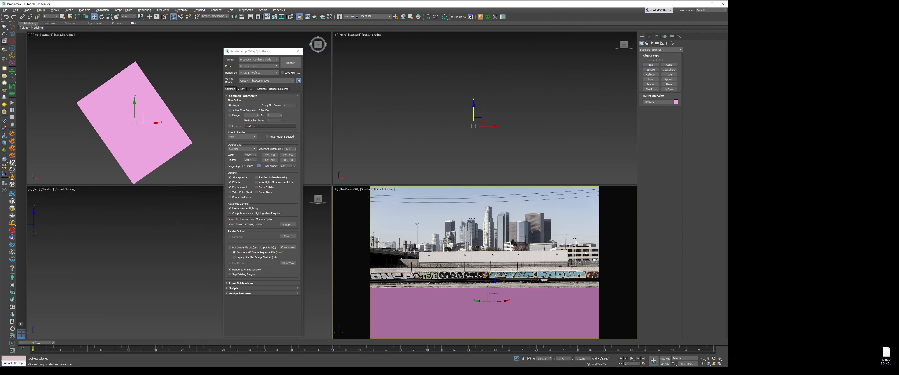
pyautogui.hotkey('alt', 'w')
pyautogui.press('F4')
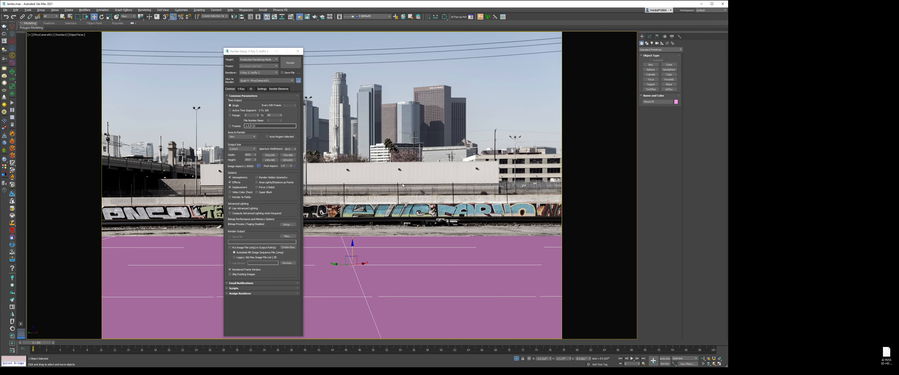
# Close the render settings, switch to wireframe, widen the ground plane and reduce its length and width segments to the minimum
pyautogui.click(298, 51)
pyautogui.press('F3')
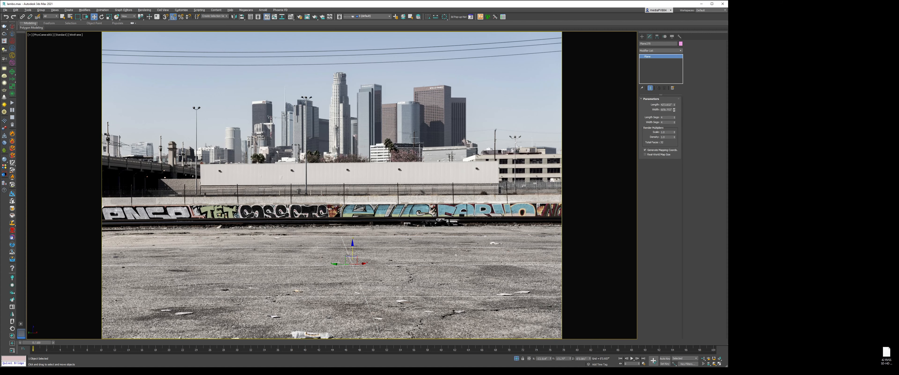
pyautogui.moveTo(674, 110); pyautogui.dragTo(674, 95)
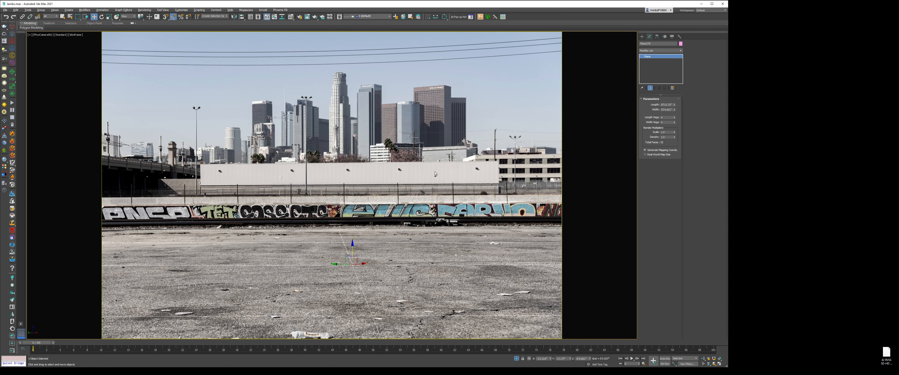
pyautogui.hotkey('ctrl', 'r')
pyautogui.moveTo(414, 179); pyautogui.dragTo(413, 180)
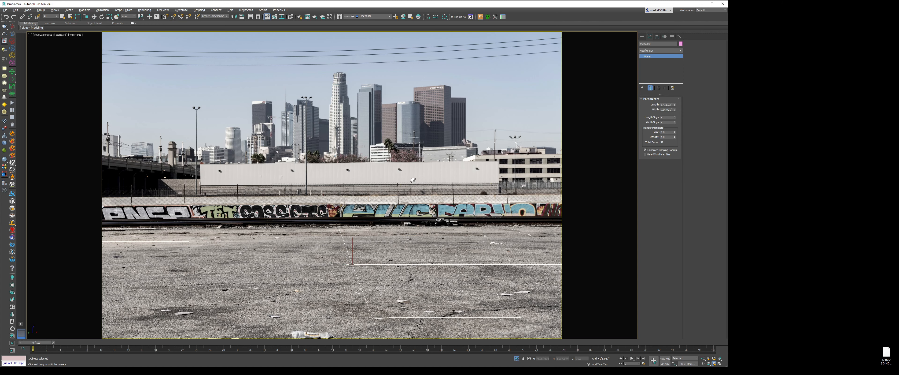
pyautogui.press('w')
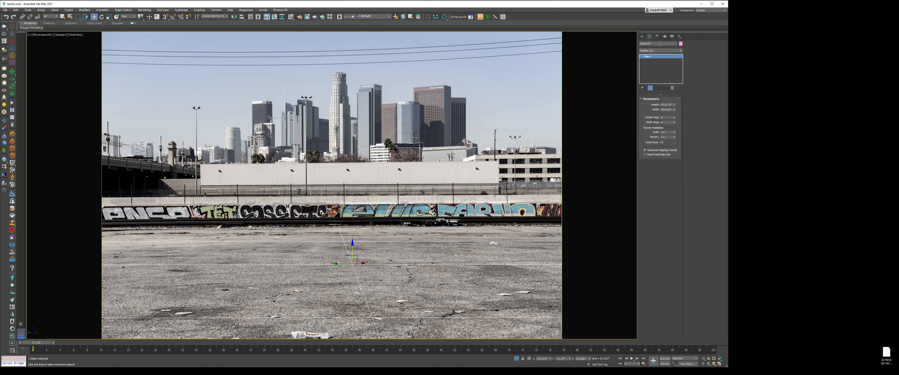
pyautogui.rightClick(675, 122)
pyautogui.rightClick(675, 117)
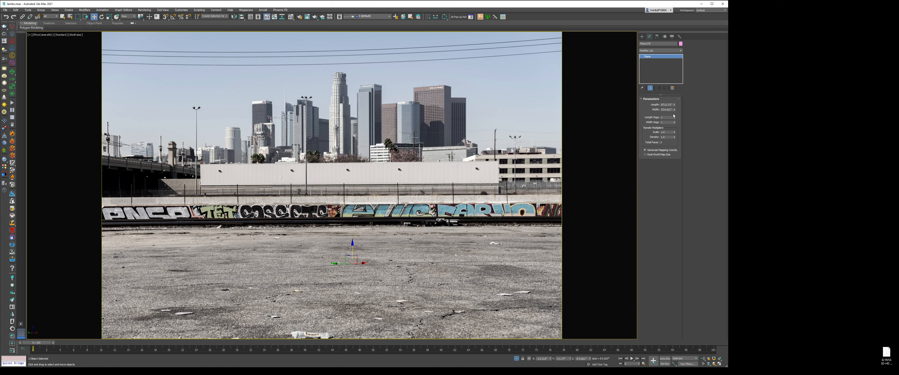
# Add an Edit Poly modifier to the ground plane and try to extrude its far edge upward into a wall
pyautogui.click(660, 51)
pyautogui.press('e')
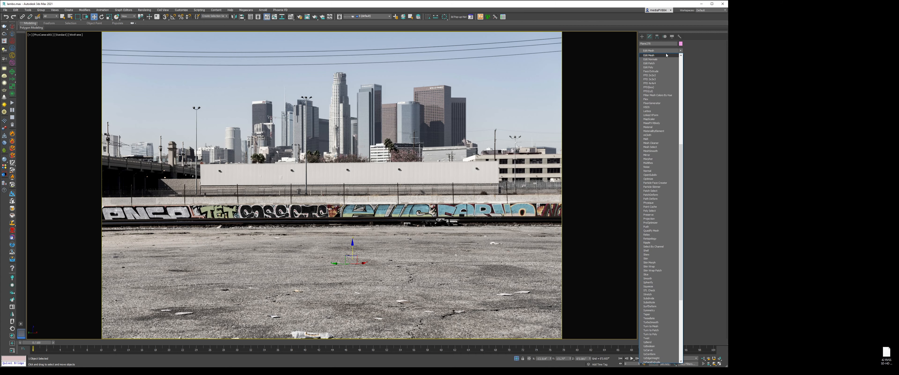
pyautogui.click(655, 67)
pyautogui.press('2')
pyautogui.click(371, 227)
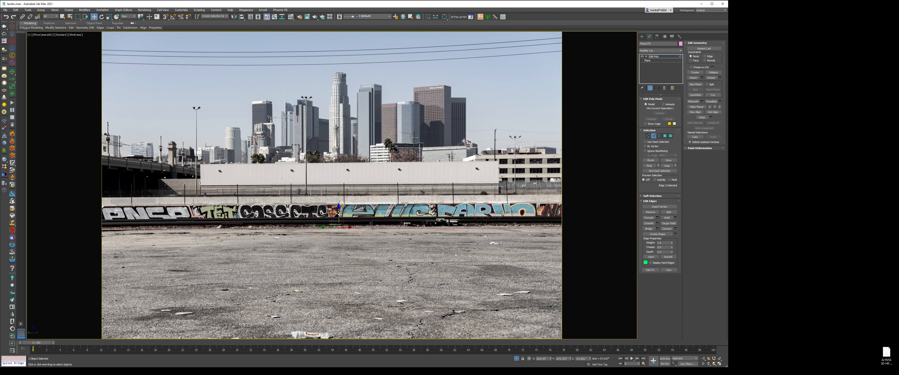
pyautogui.keyDown('shift'); pyautogui.moveTo(339, 214); pyautogui.dragTo(340, 194); pyautogui.keyUp('shift')
pyautogui.keyDown('alt'); pyautogui.moveTo(344, 213); pyautogui.dragTo(345, 216, button='middle'); pyautogui.keyUp('alt')
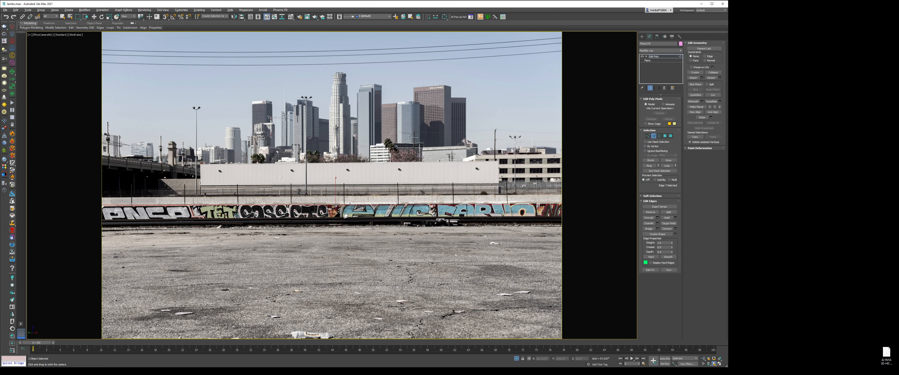
pyautogui.press('w')
pyautogui.click(488, 171)
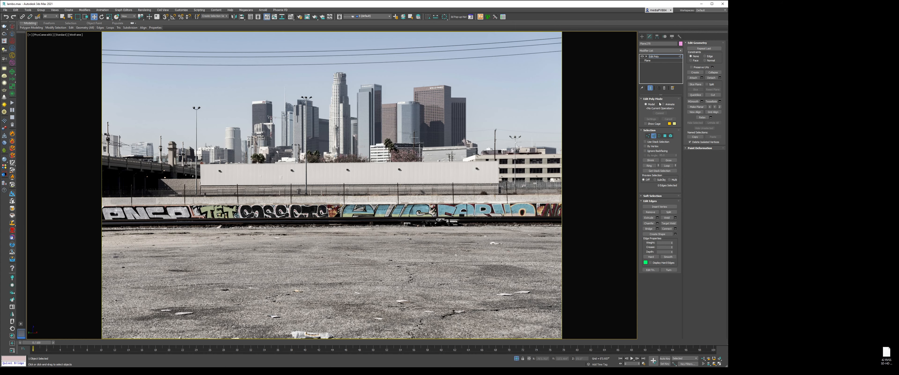
pyautogui.click(654, 136)
# Restore shaded display, end the ground plane's isolation to show the car and return to the four-viewport layout
pyautogui.press('F3')
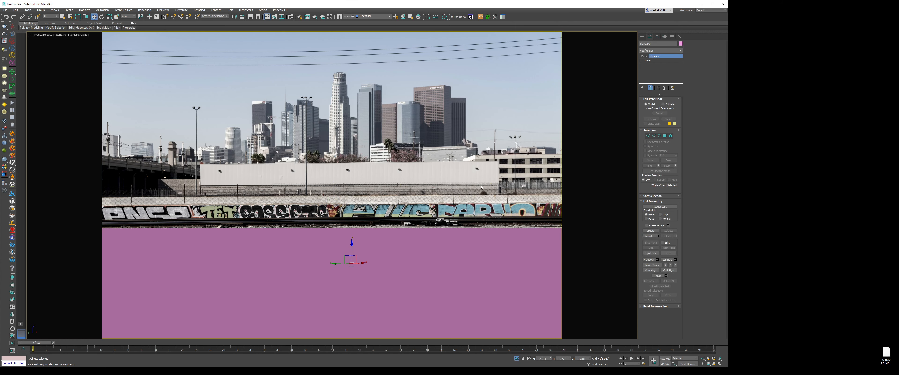
pyautogui.click(481, 186)
pyautogui.click(517, 359)
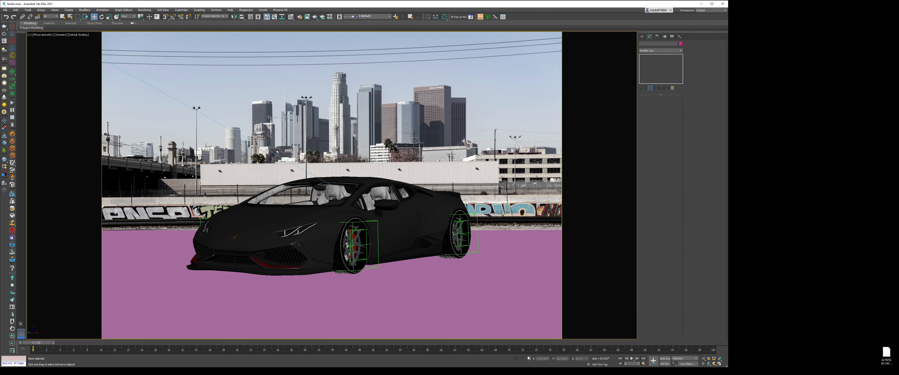
pyautogui.click(719, 363)
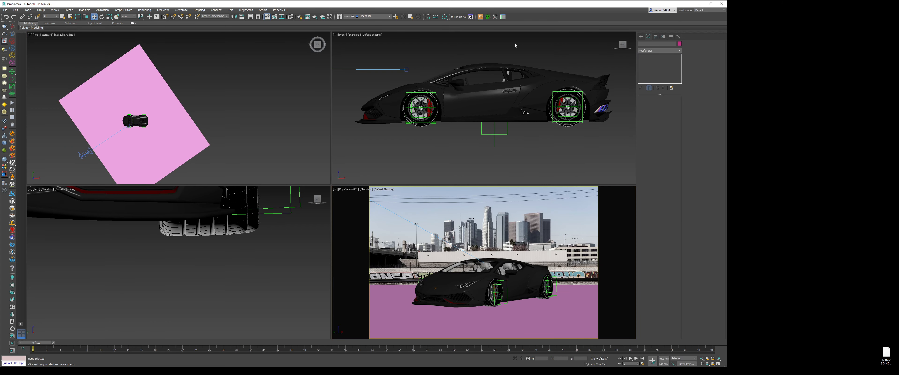
# Open the Layer Explorer and the Material Editor, and resize the main window to fit beside them
pyautogui.click(340, 17)
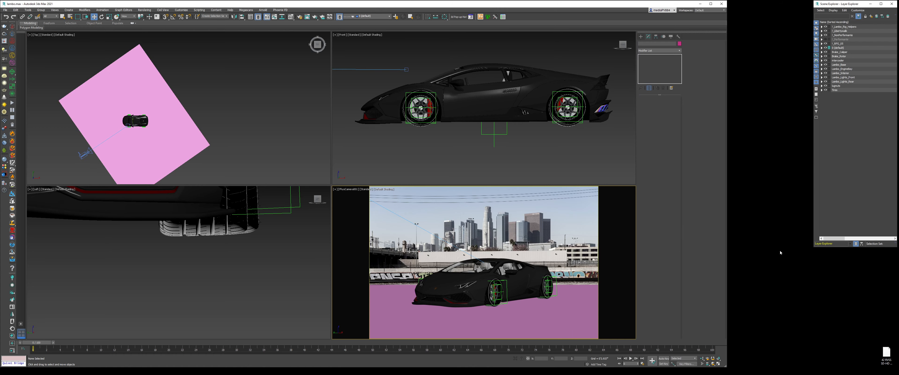
pyautogui.press('m')
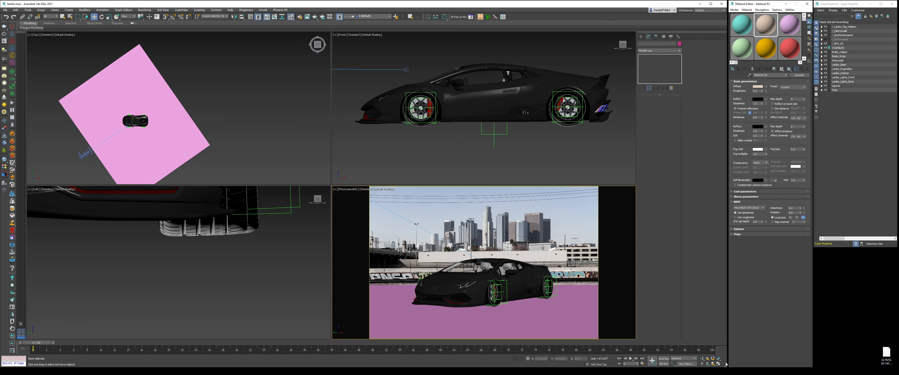
pyautogui.moveTo(727, 362); pyautogui.dragTo(729, 362)
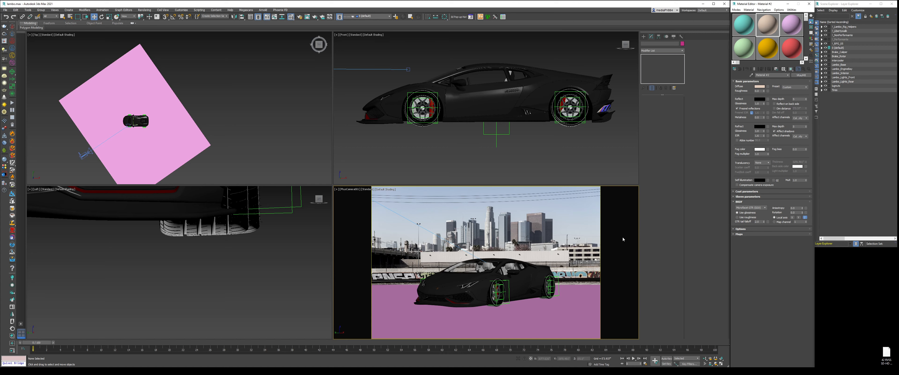
pyautogui.moveTo(729, 273); pyautogui.dragTo(728, 273)
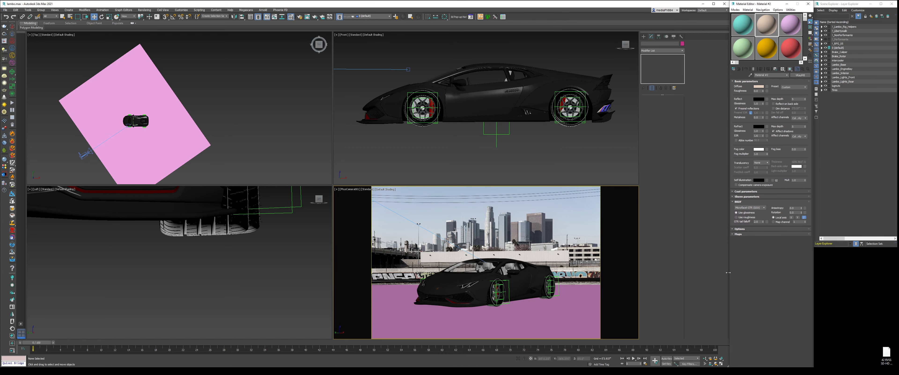
# Copy the backplate environment map as an instance into an empty material slot and set its mapping to Screen
pyautogui.press('8')
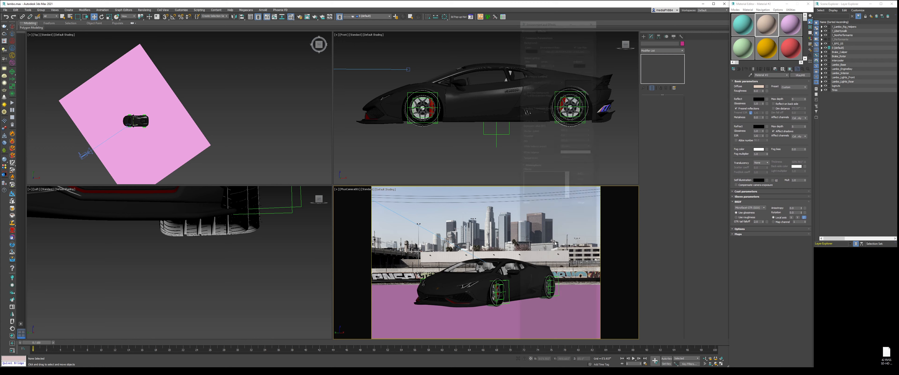
pyautogui.moveTo(567, 45); pyautogui.dragTo(770, 182)
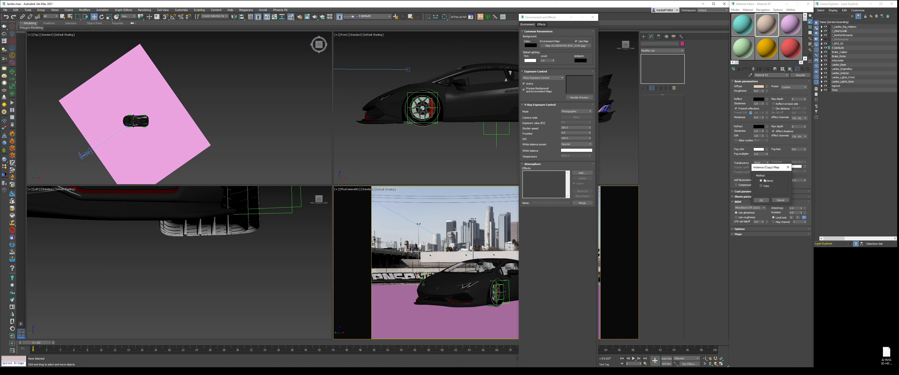
pyautogui.click(762, 200)
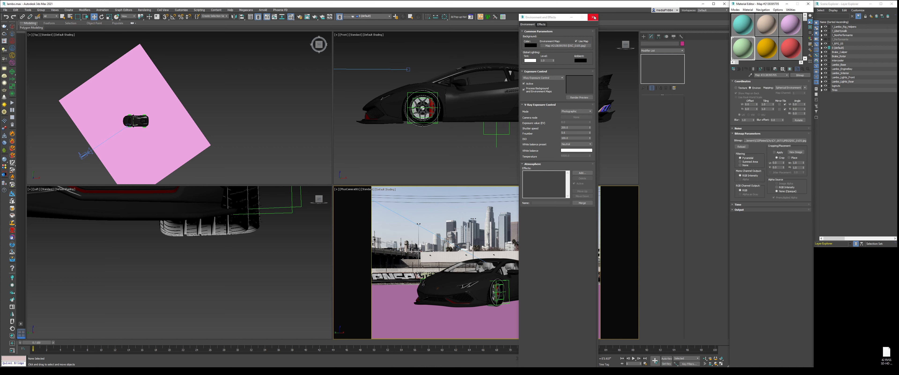
pyautogui.click(790, 88)
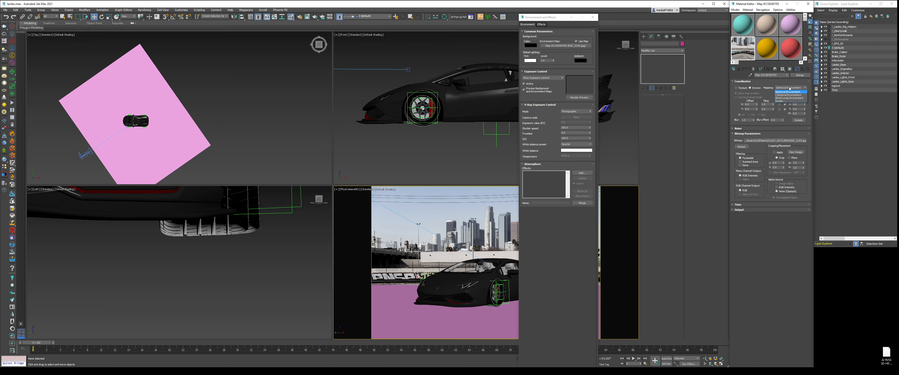
pyautogui.click(784, 101)
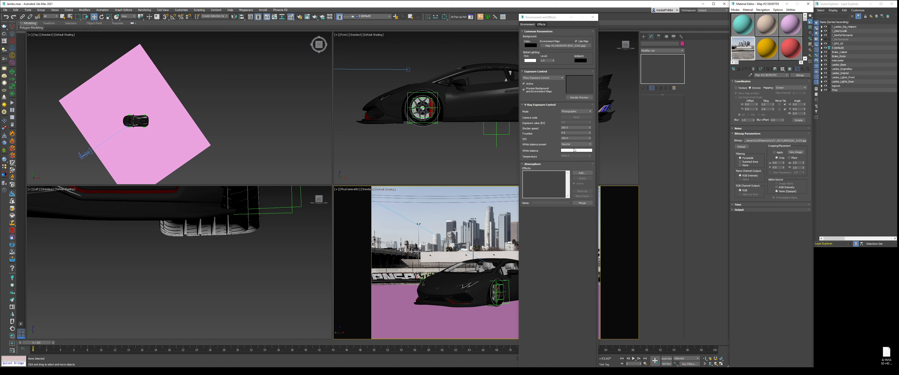
# Raise the RGB level in the backplate bitmap's output settings and close the environment settings
pyautogui.click(757, 210)
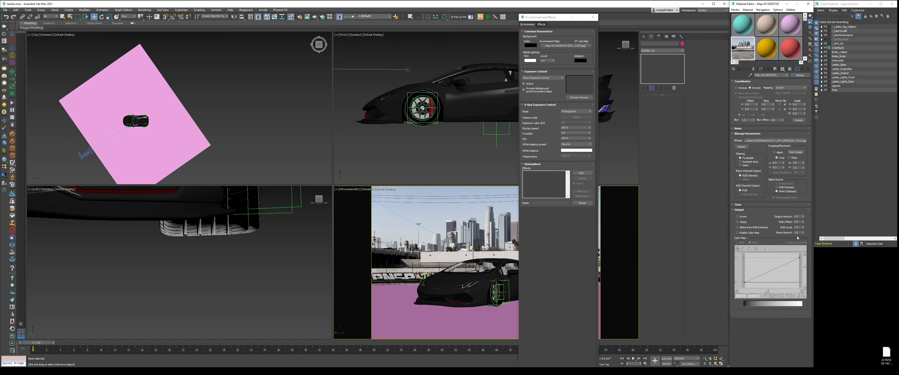
pyautogui.doubleClick(797, 228)
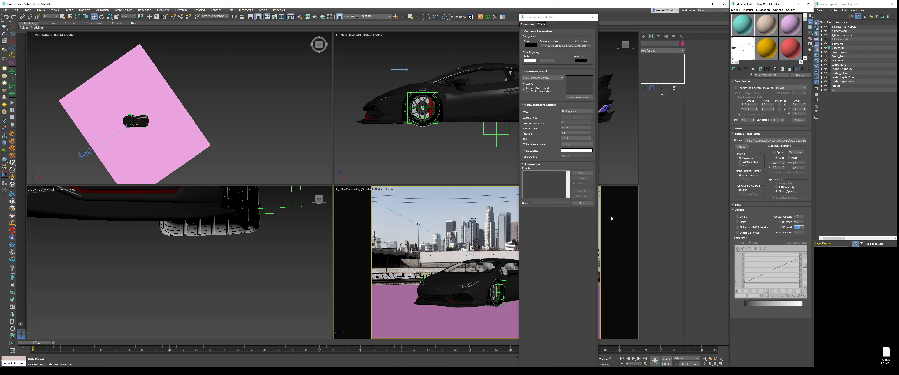
pyautogui.click(451, 207)
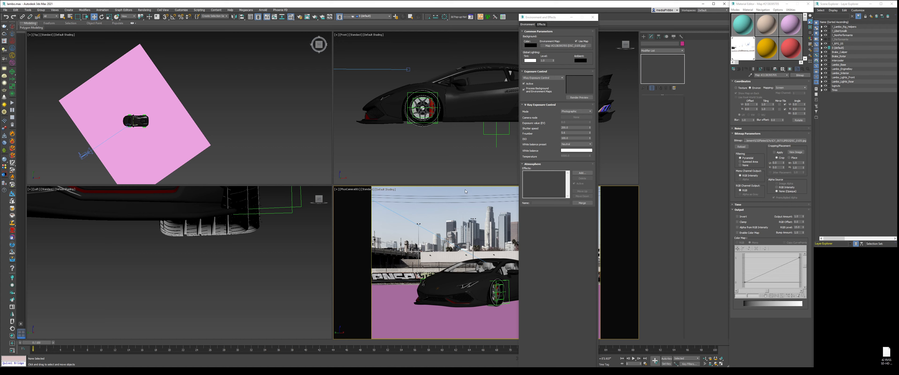
pyautogui.click(593, 16)
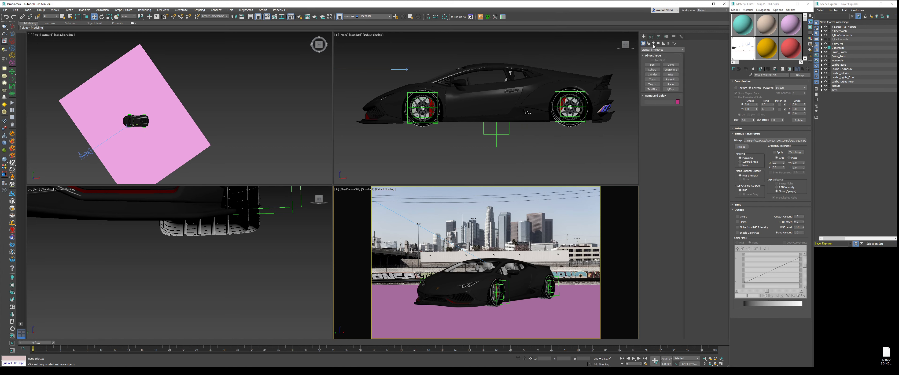
# Create a V-Ray light of type Dome on the ground beside the car in the camera view
pyautogui.click(654, 43)
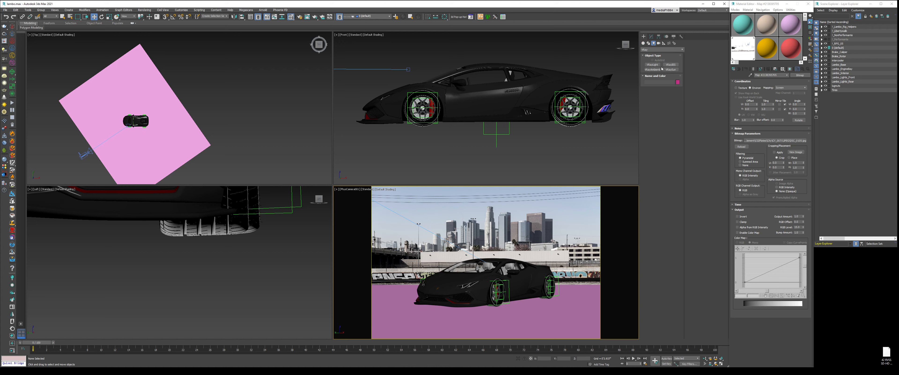
pyautogui.click(656, 65)
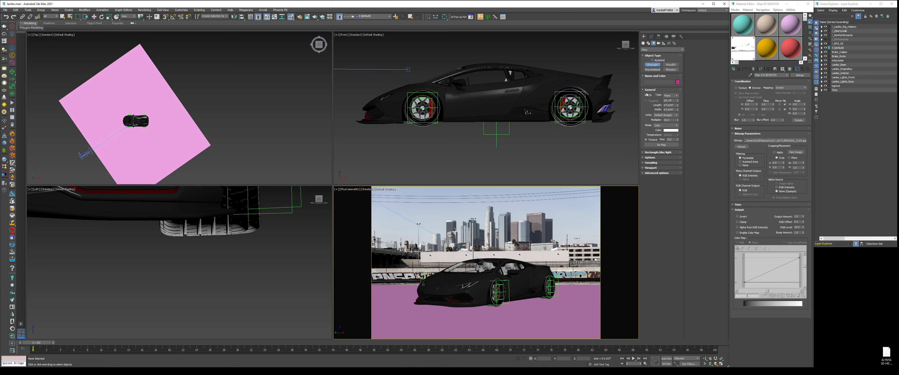
pyautogui.click(667, 95)
pyautogui.click(669, 103)
pyautogui.click(565, 312)
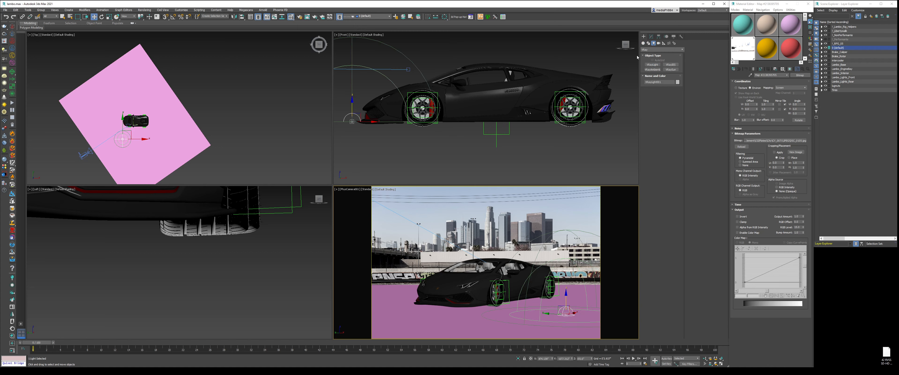
# Assign a V-Ray bitmap texture to the dome light, loading the last HDR file in the backplate images' parent folder
pyautogui.click(651, 36)
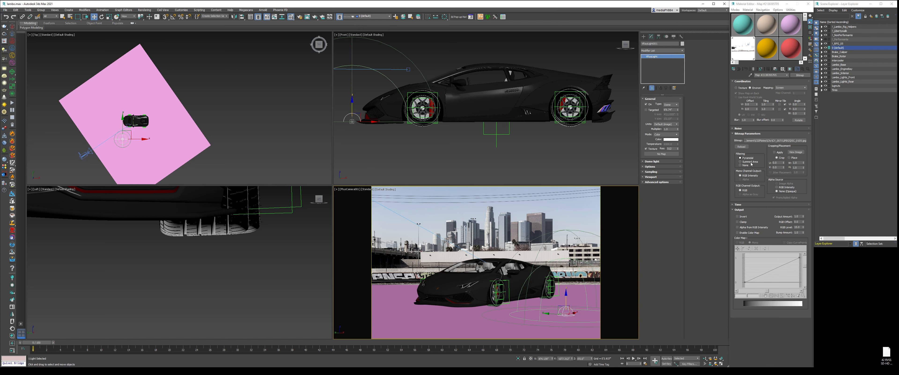
pyautogui.click(661, 154)
pyautogui.click(826, 131)
pyautogui.click(827, 119)
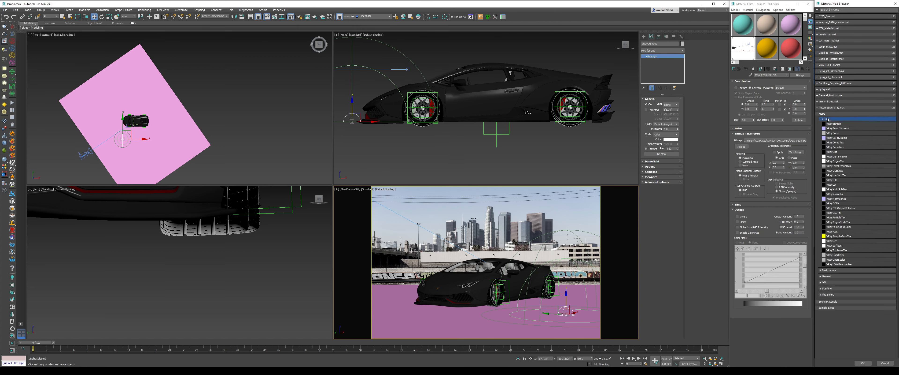
pyautogui.doubleClick(834, 124)
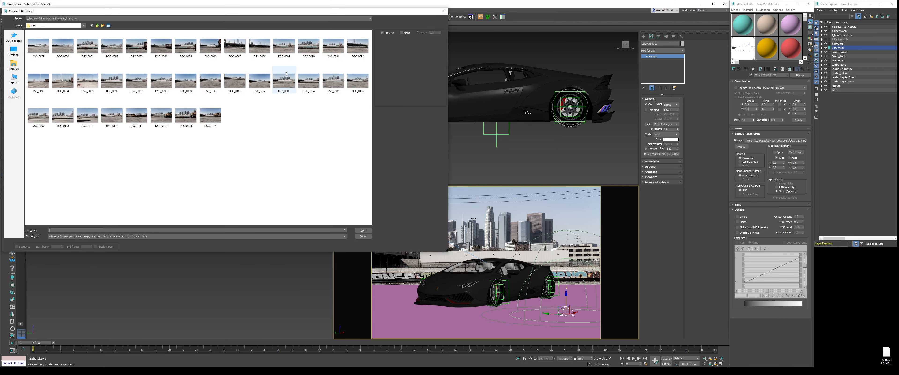
pyautogui.click(93, 27)
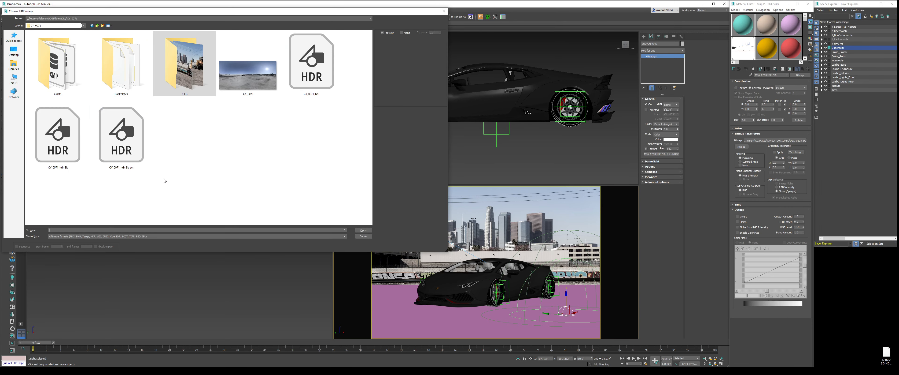
pyautogui.doubleClick(122, 136)
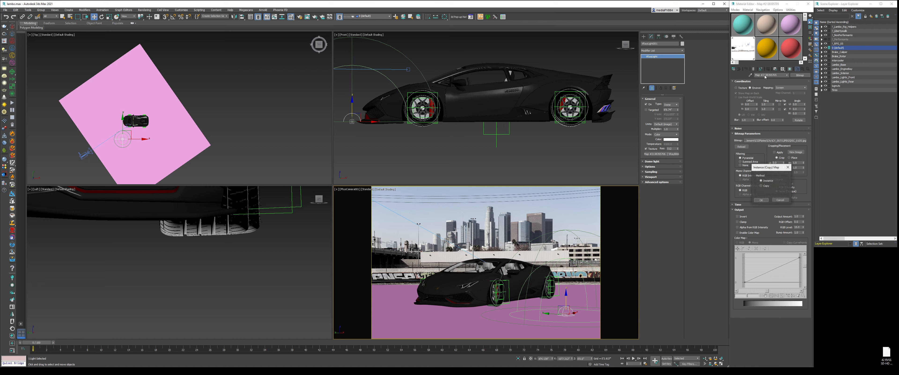
# Copy the dome light's HDR map as an instance into a material slot and flip its Spherical mapping horizontally
pyautogui.click(772, 46)
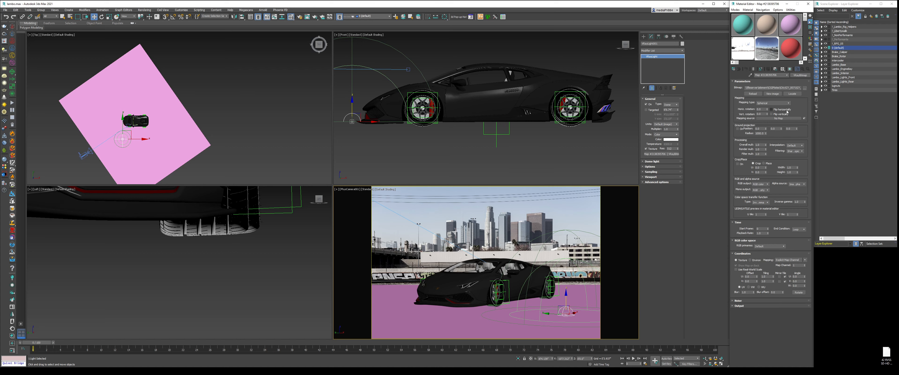
pyautogui.click(786, 110)
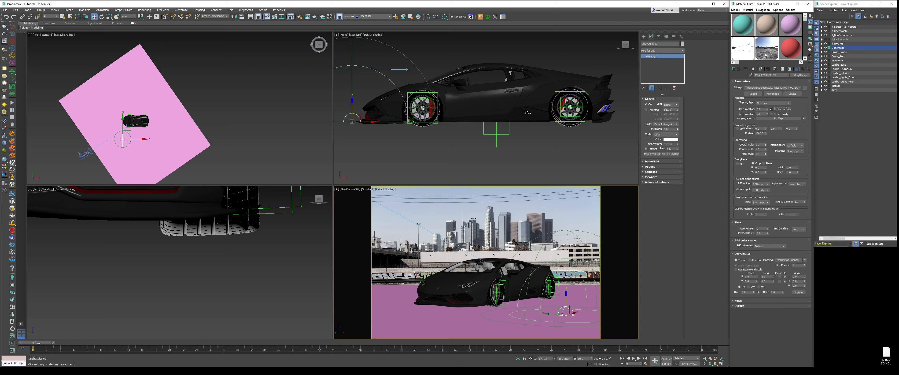
# Show the V-Ray frame buffer, clear its previous render and shrink its window to uncover the camera view
pyautogui.rightClick(491, 204)
pyautogui.click(499, 211)
pyautogui.rightClick(484, 223)
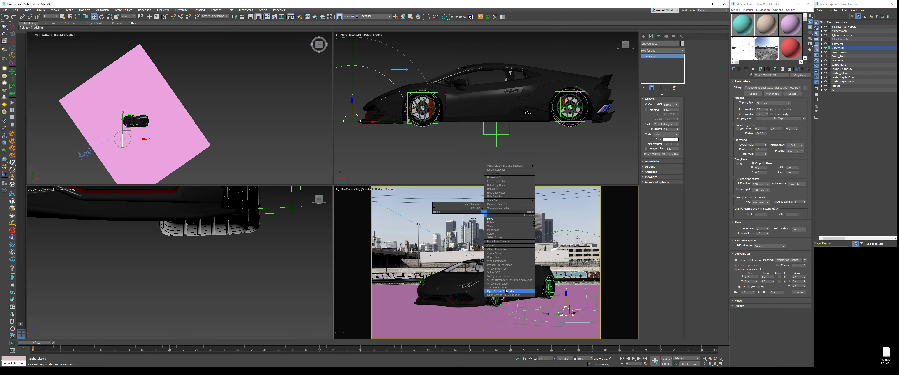
pyautogui.click(506, 273)
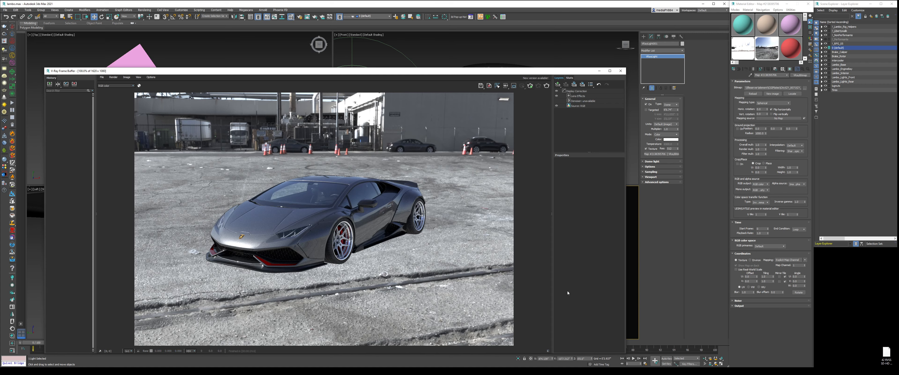
pyautogui.click(489, 86)
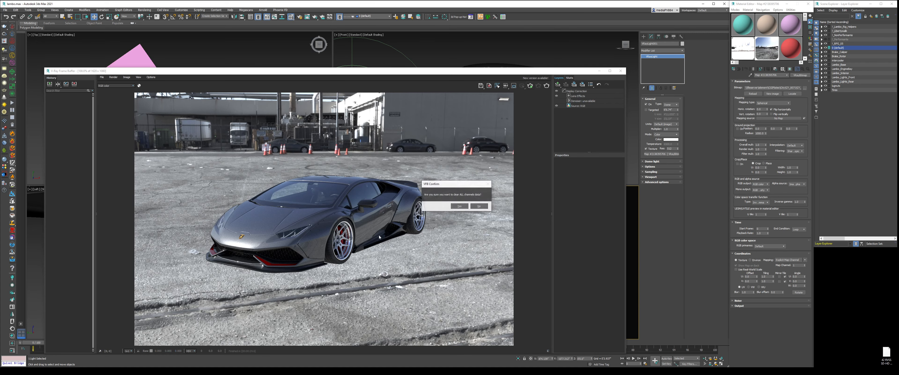
pyautogui.press('Return')
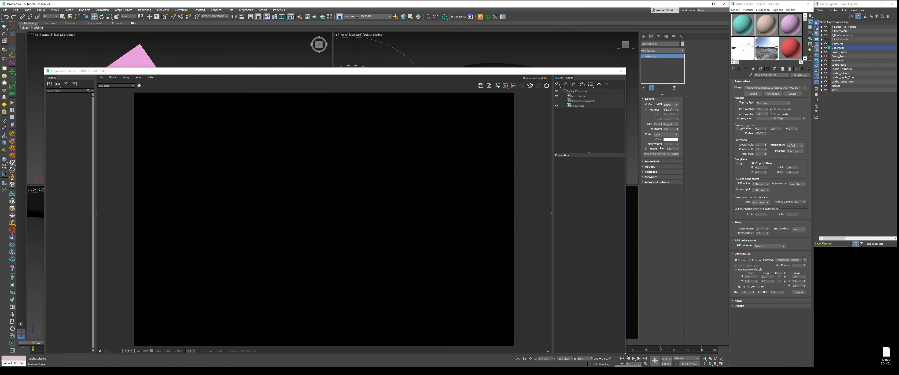
pyautogui.moveTo(625, 353); pyautogui.dragTo(359, 237)
# Give the red material a new unique name and assign it to the ground plane in the camera view
pyautogui.click(510, 164)
pyautogui.click(790, 47)
pyautogui.moveTo(792, 49); pyautogui.dragTo(594, 308)
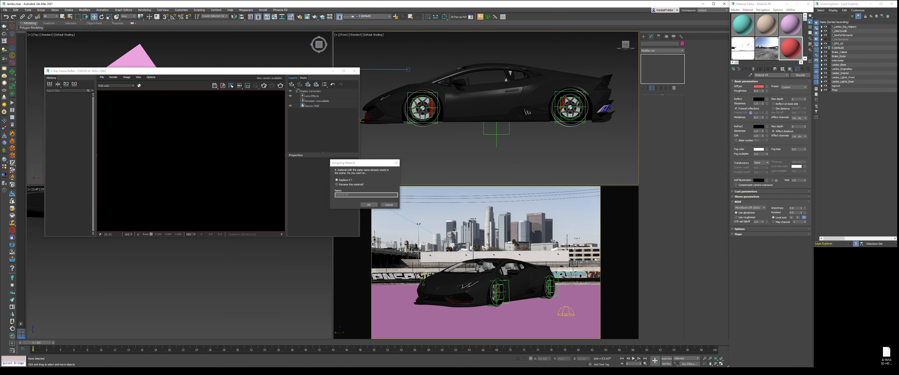
pyautogui.click(389, 204)
pyautogui.click(769, 76)
pyautogui.write('sdd')
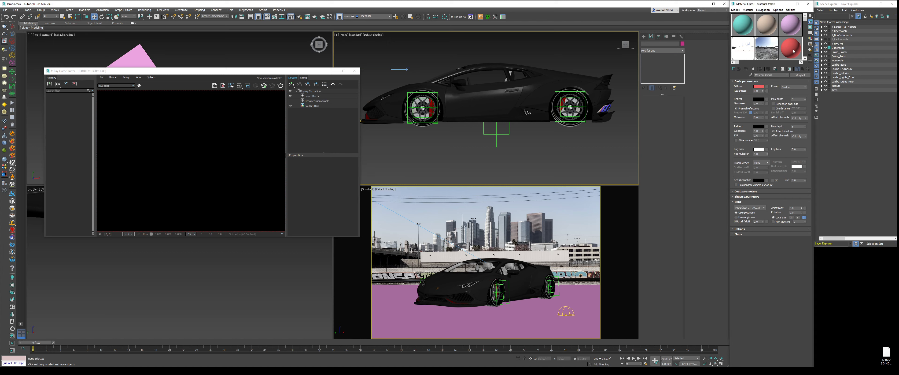
pyautogui.moveTo(793, 52); pyautogui.dragTo(611, 286)
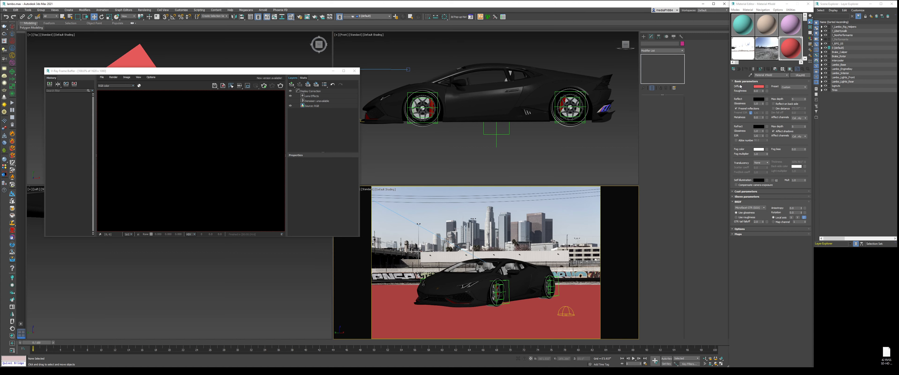
# Put a Camera Map Per Pixel map in the red material's diffuse slot and pick the physical camera as its projection camera
pyautogui.click(768, 87)
pyautogui.click(828, 119)
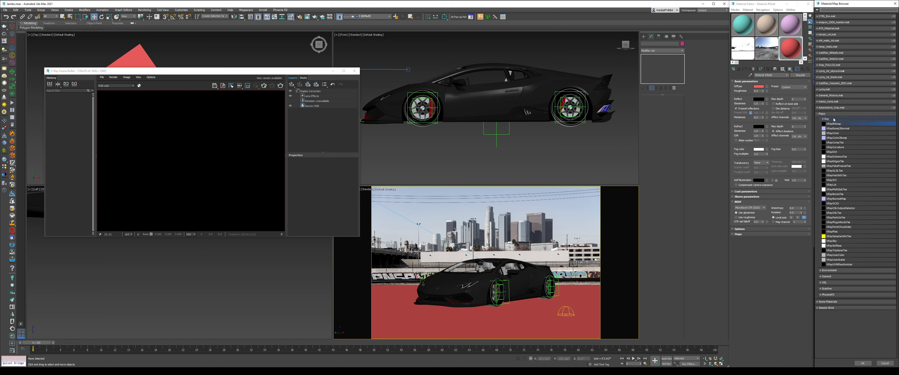
pyautogui.click(834, 130)
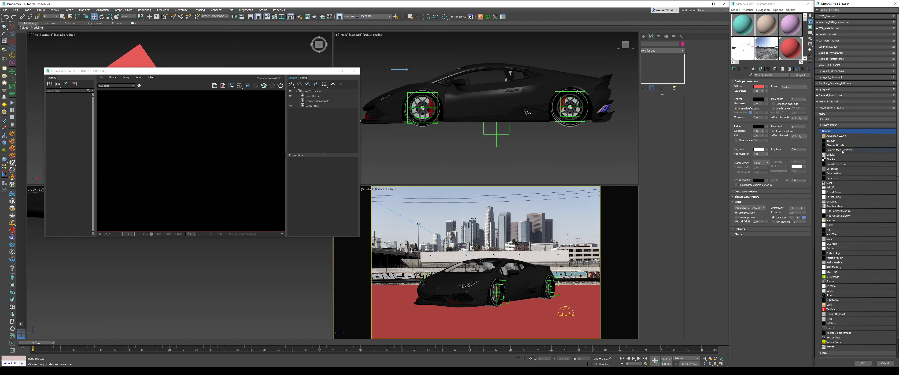
pyautogui.doubleClick(841, 150)
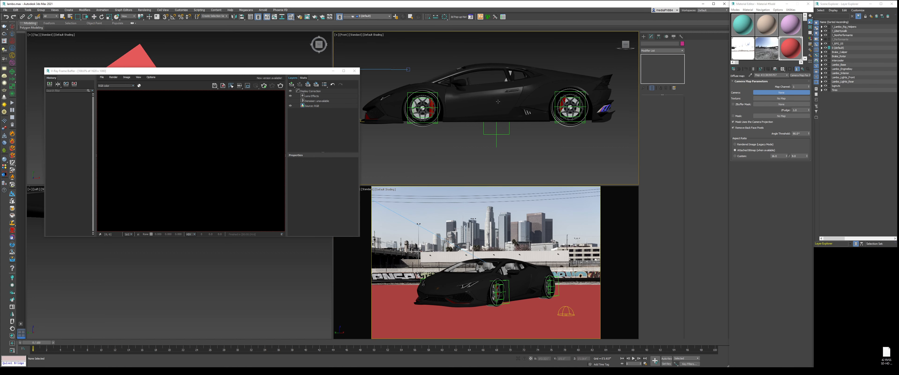
pyautogui.scroll(-5, 498, 101)
pyautogui.scroll(2, 435, 93)
pyautogui.click(419, 93)
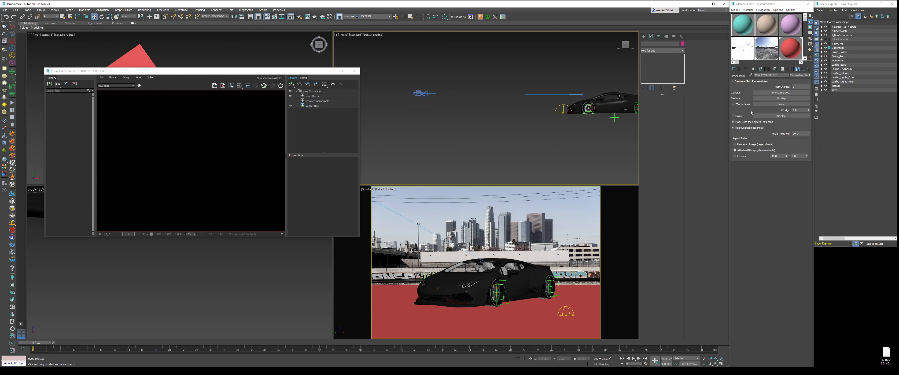
# Load the backplate photo as a Bitmap into the camera map's texture slot, with filtering set to None
pyautogui.click(772, 98)
pyautogui.doubleClick(835, 140)
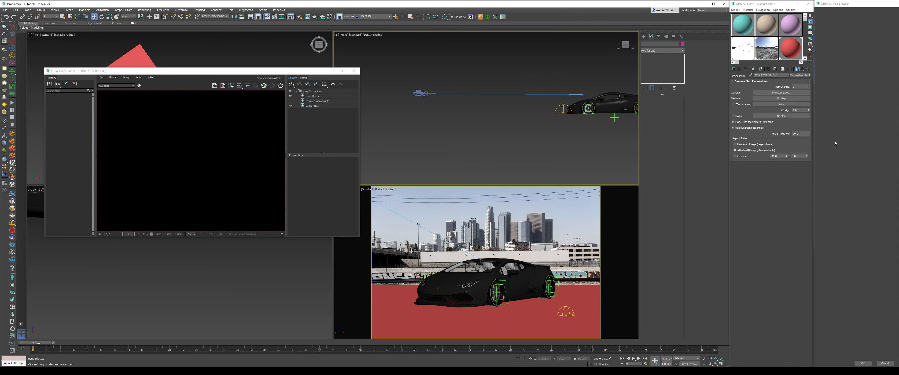
pyautogui.doubleClick(287, 82)
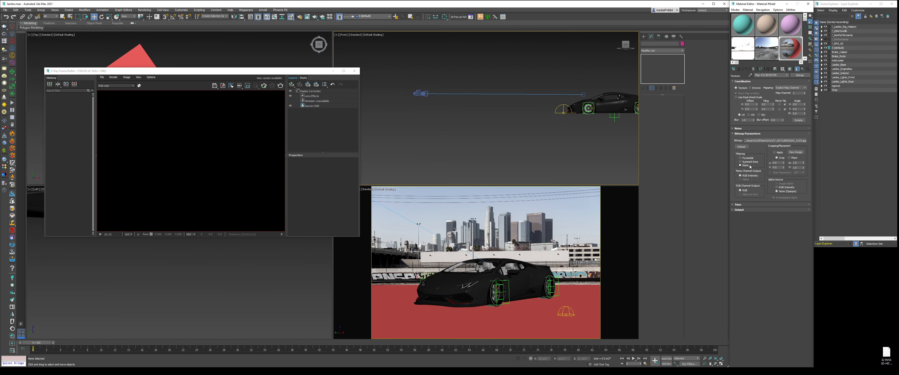
pyautogui.click(803, 70)
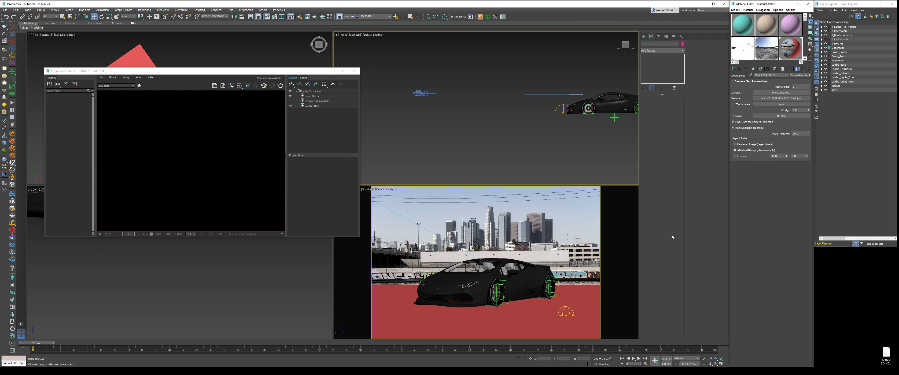
# Change the camera map's angle threshold and return to the parent material
pyautogui.moveTo(807, 133); pyautogui.dragTo(783, 137)
pyautogui.write('3')
pyautogui.click(803, 69)
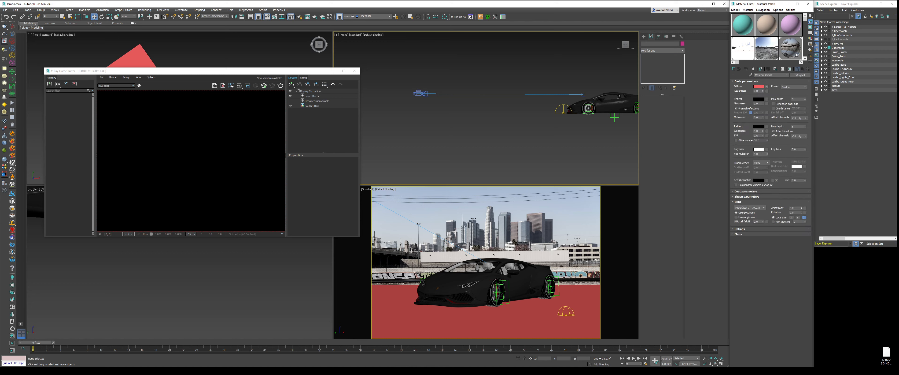
# Start an interactive render of the camera view and set the dome light's multiplier to 30
pyautogui.click(617, 303)
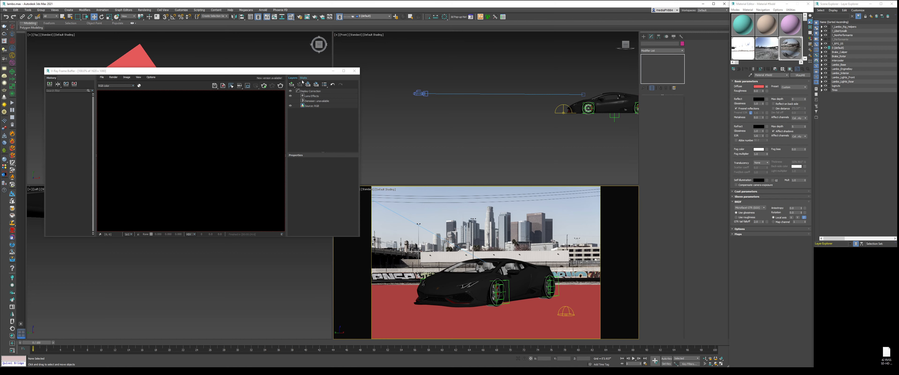
pyautogui.click(264, 86)
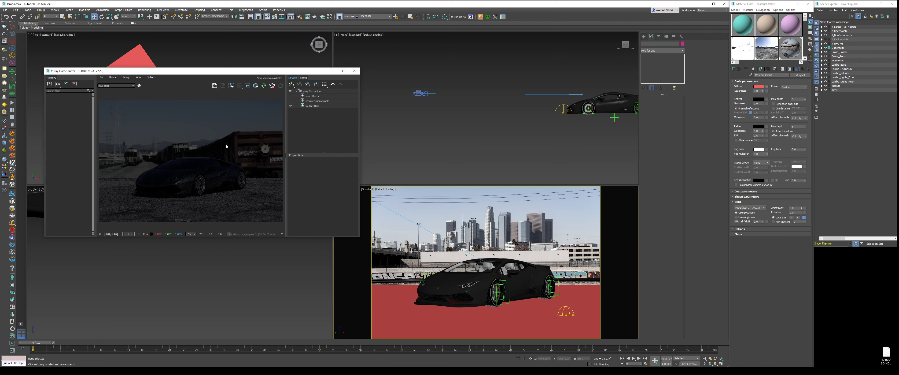
pyautogui.click(558, 111)
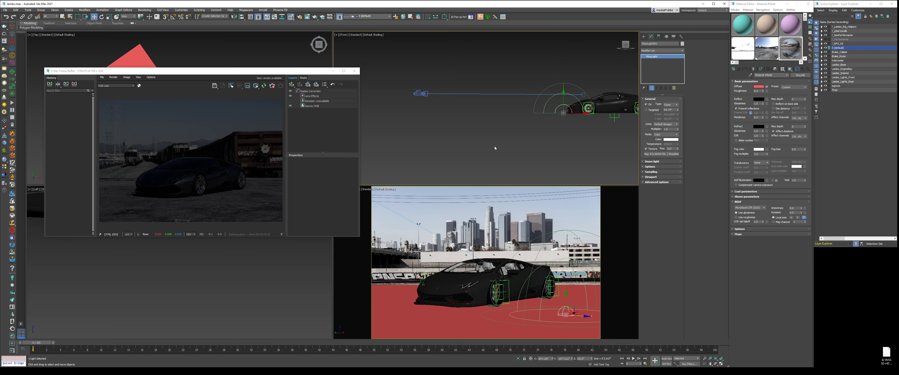
pyautogui.click(674, 130)
pyautogui.write('30')
pyautogui.press('Return')
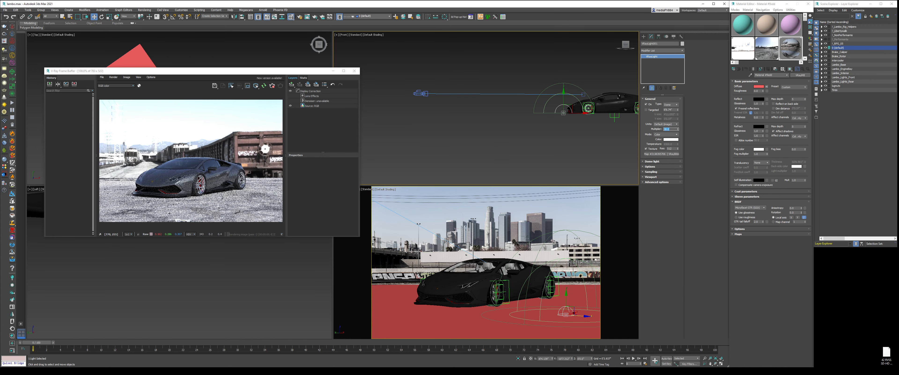
pyautogui.write('20')
pyautogui.press('Return')
pyautogui.write('30')
pyautogui.press('Return')
# Set the dome HDR map's horizontal rotation to 102.5 and make the dome light invisible in the render
pyautogui.click(760, 56)
pyautogui.write('50')
pyautogui.press('Return')
pyautogui.write('100')
pyautogui.press('Return')
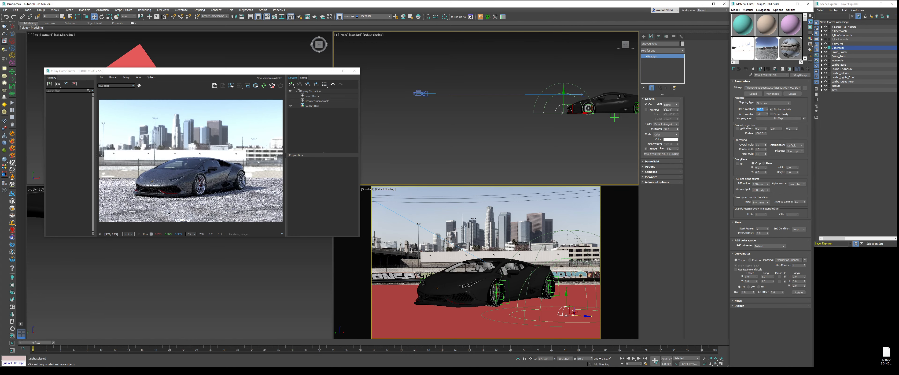
pyautogui.write('10')
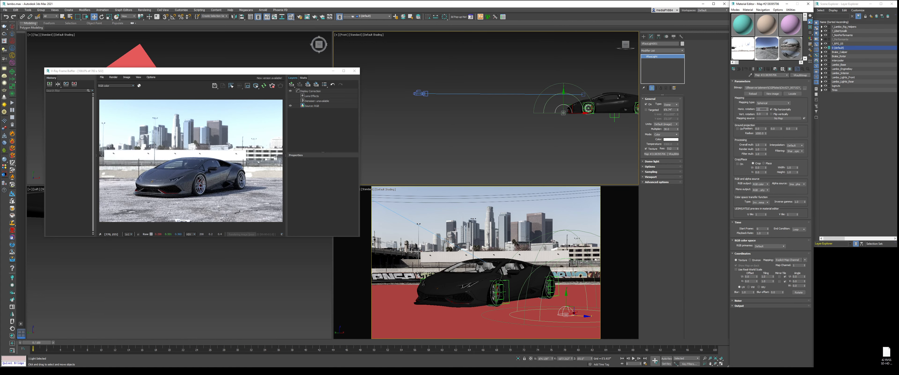
pyautogui.write('3')
pyautogui.press('Return')
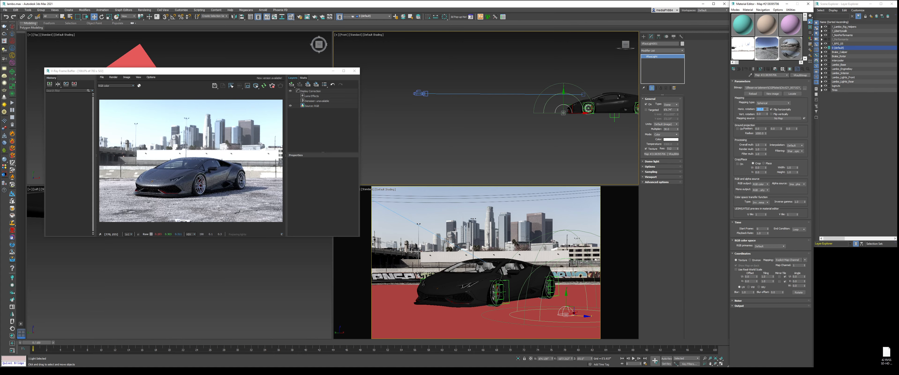
pyautogui.write('1')
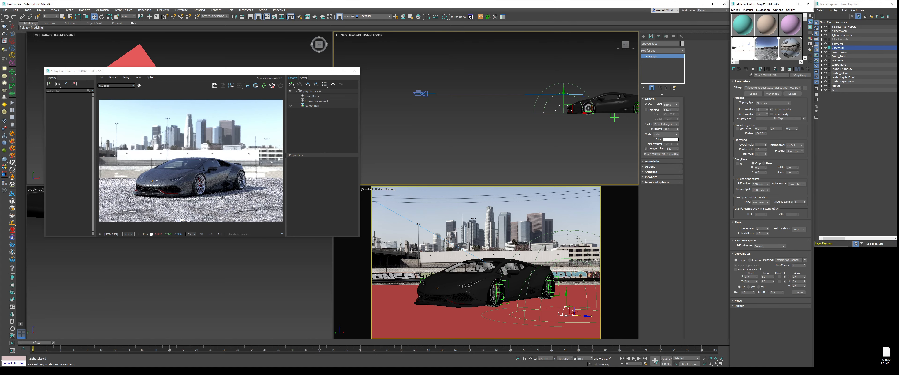
pyautogui.write('10')
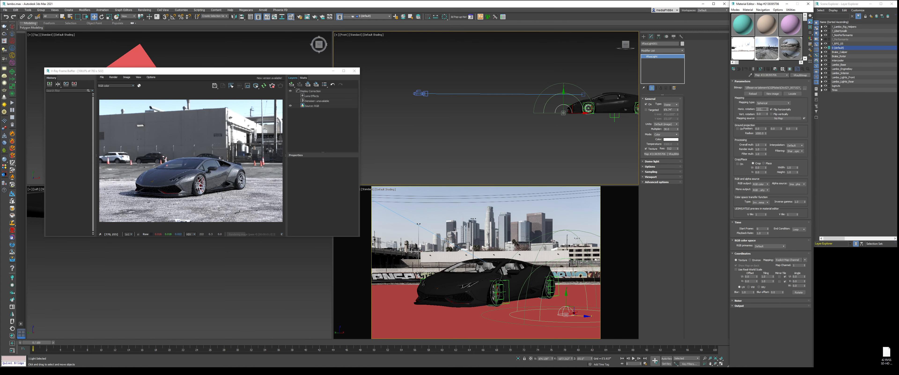
pyautogui.write('2.5')
pyautogui.press('Return')
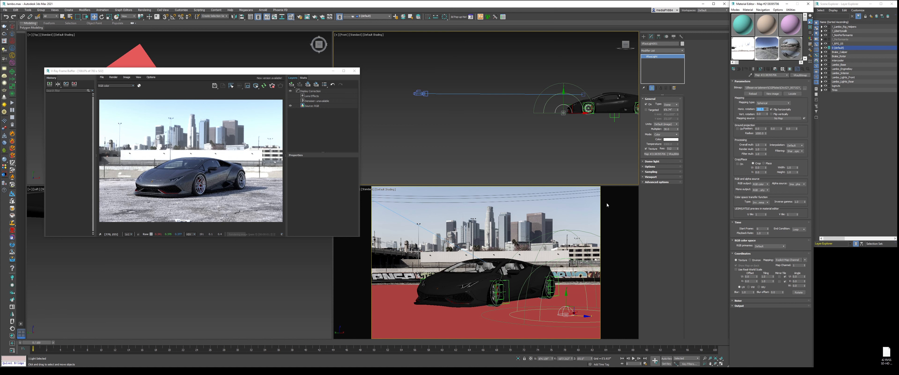
pyautogui.click(650, 166)
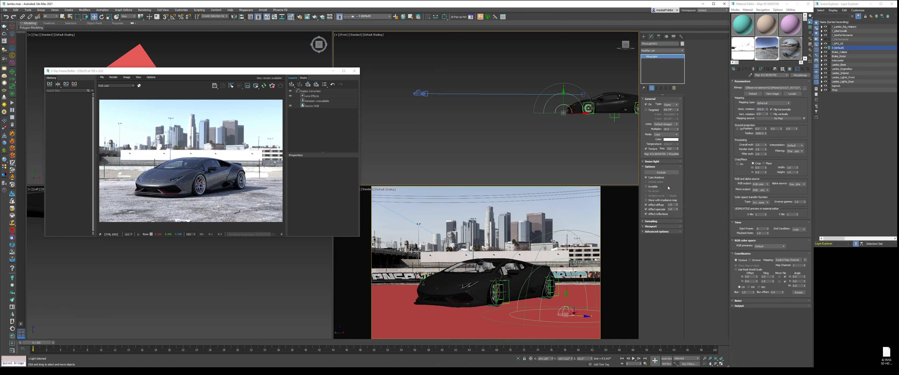
pyautogui.click(538, 217)
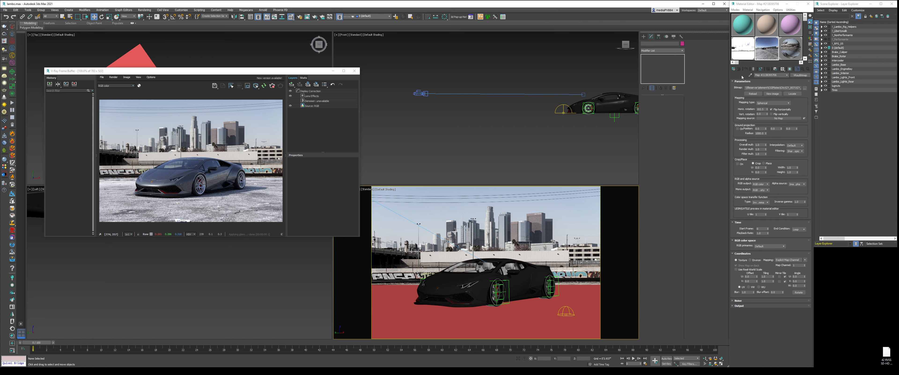
# Enable the RGB color map in the output of the ground material's backplate bitmap and lower the blue curve's end point
pyautogui.click(790, 48)
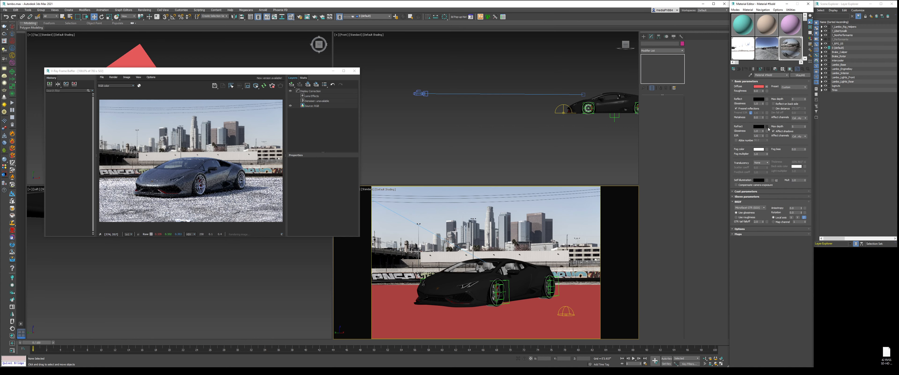
pyautogui.click(767, 86)
pyautogui.click(779, 99)
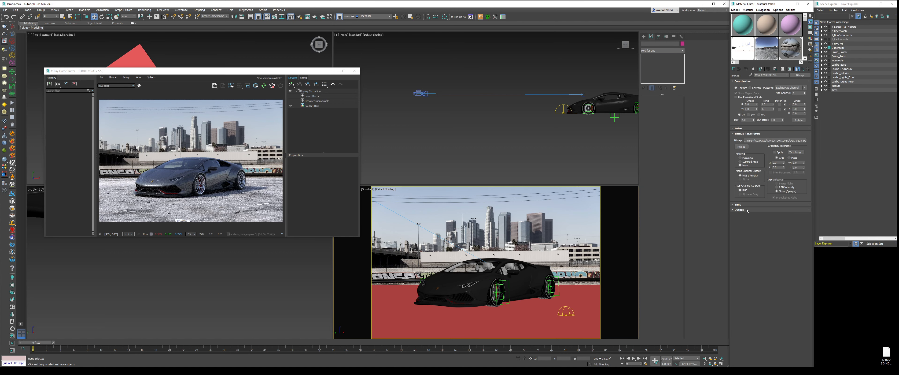
pyautogui.click(747, 209)
pyautogui.click(744, 232)
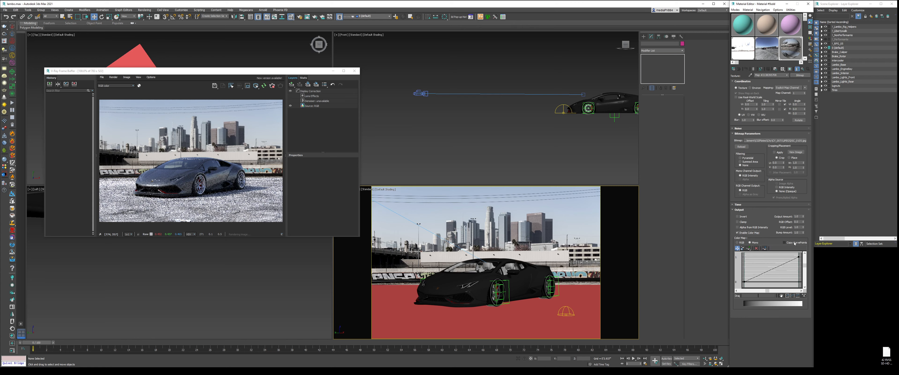
pyautogui.click(777, 248)
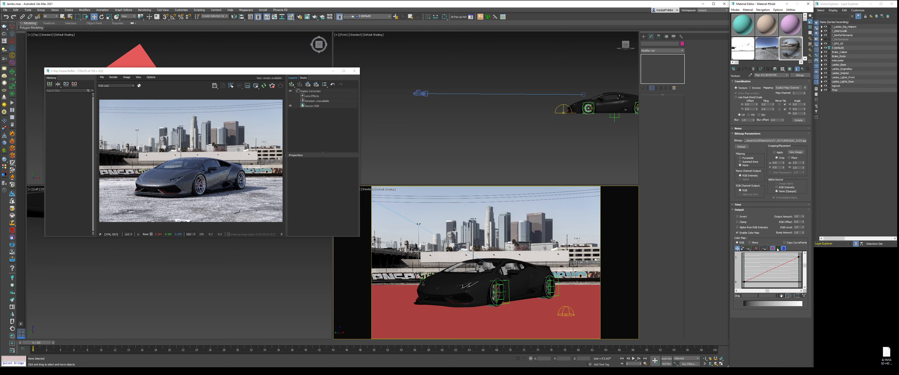
pyautogui.click(773, 248)
pyautogui.moveTo(799, 257); pyautogui.dragTo(802, 263)
pyautogui.click(778, 248)
pyautogui.moveTo(801, 258); pyautogui.dragTo(798, 259)
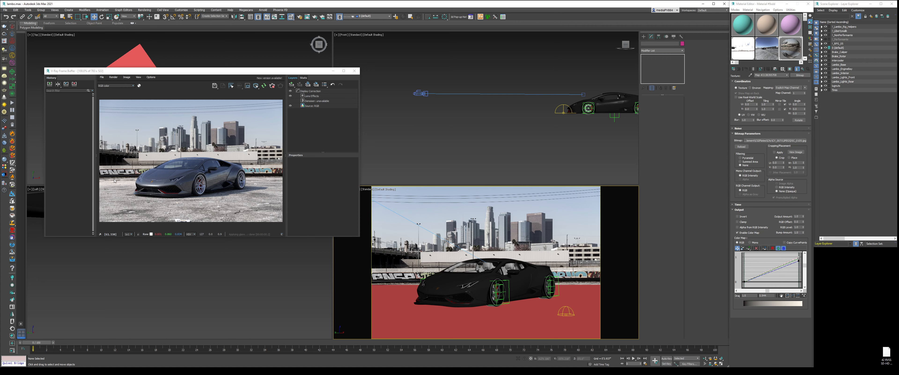
# Switch the front view to a top view and move the ground plane diagonally so the car sits near one of its edges
pyautogui.click(529, 120)
pyautogui.press('t')
pyautogui.scroll(-8, 548, 108)
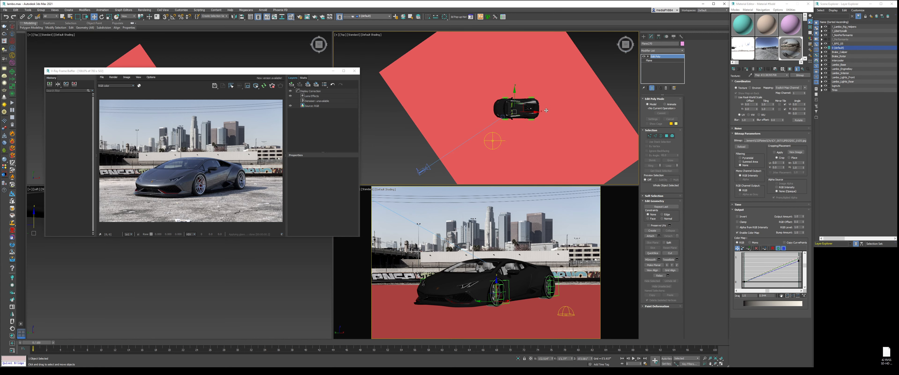
pyautogui.moveTo(536, 101); pyautogui.dragTo(555, 150)
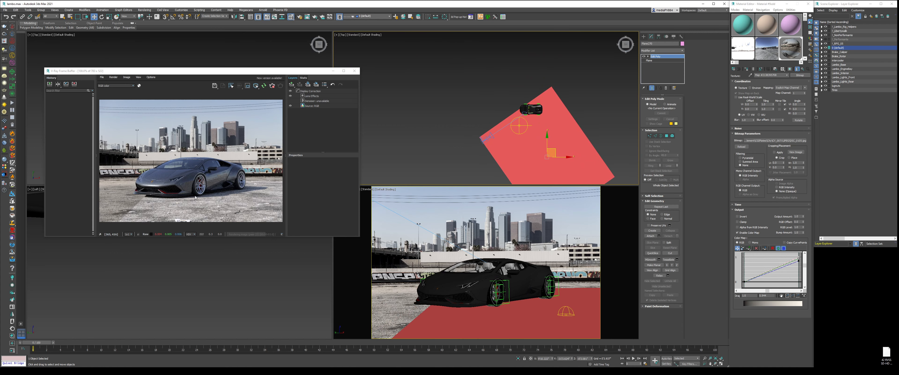
# Set the RGB level of the ground backplate bitmap's output to 0.65 and fine-tune the end point of its color map curve
pyautogui.doubleClick(800, 227)
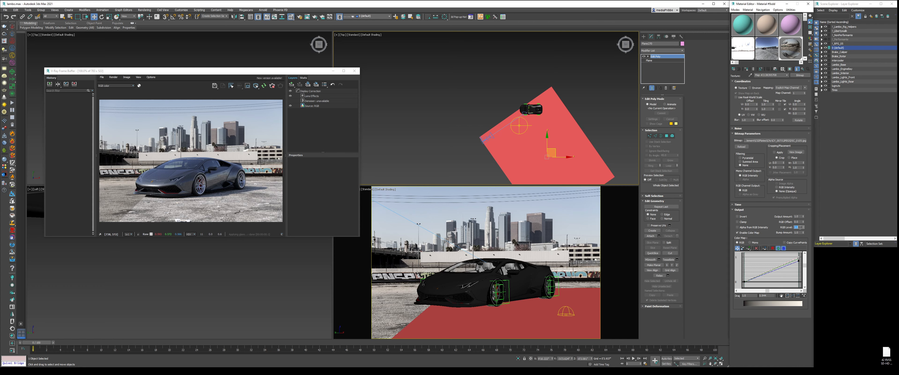
pyautogui.write('0.6')
pyautogui.press('Return')
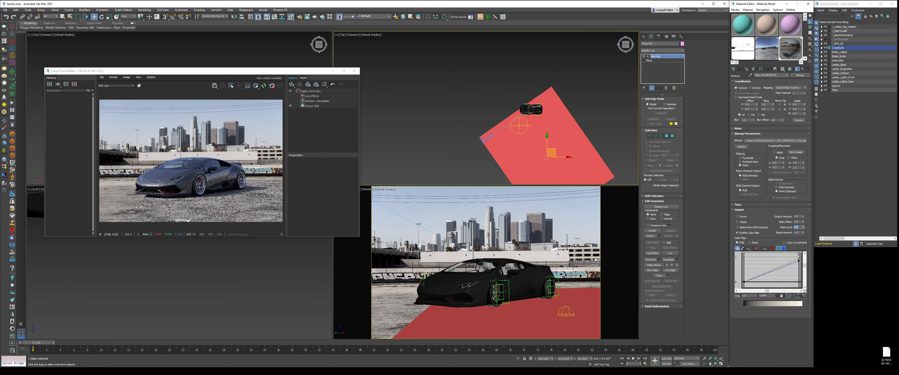
pyautogui.write('0.7')
pyautogui.press('Return')
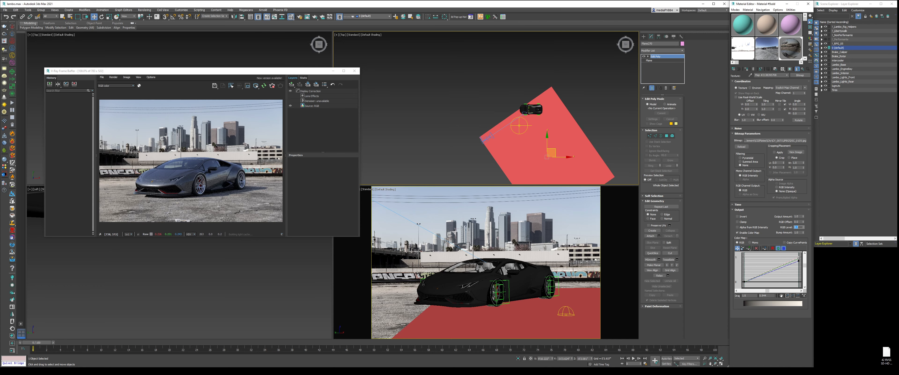
pyautogui.write('0.65')
pyautogui.press('Return')
pyautogui.moveTo(799, 259); pyautogui.dragTo(803, 263)
pyautogui.moveTo(800, 259); pyautogui.dragTo(800, 258)
# Move the ground plane so it surrounds the car on all sides, and edit its alpha contribution in the V-Ray object properties
pyautogui.moveTo(555, 150); pyautogui.dragTo(548, 104)
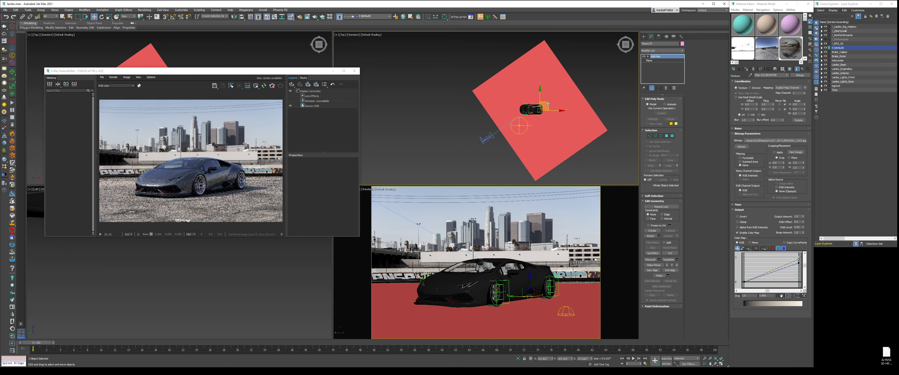
pyautogui.rightClick(534, 89)
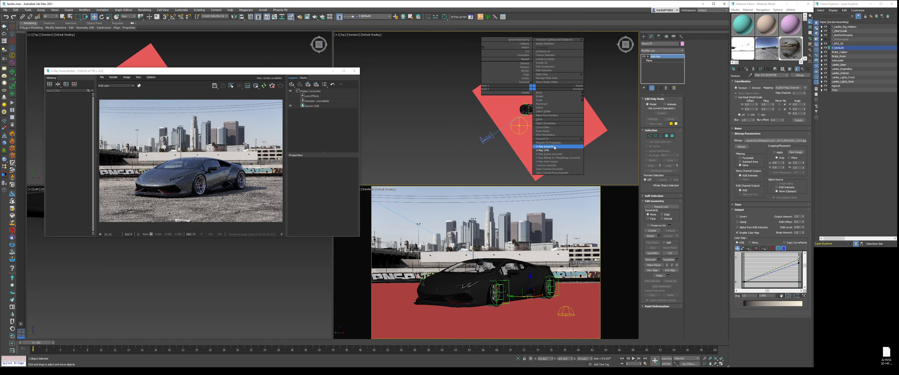
pyautogui.click(545, 146)
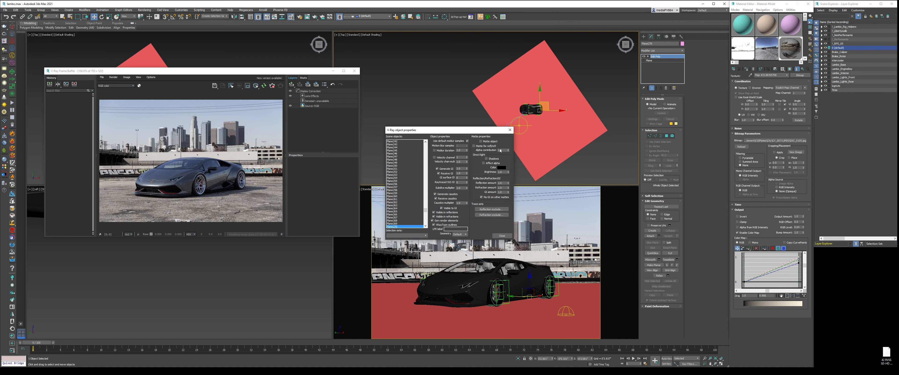
pyautogui.click(501, 150)
pyautogui.click(502, 235)
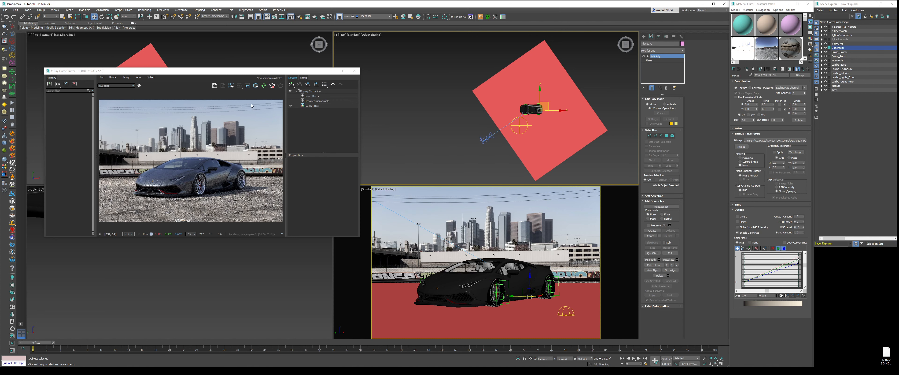
# Examine the render's alpha channel, multimatte and normals elements in the frame buffer, and return to the RGB color channel
pyautogui.click(139, 86)
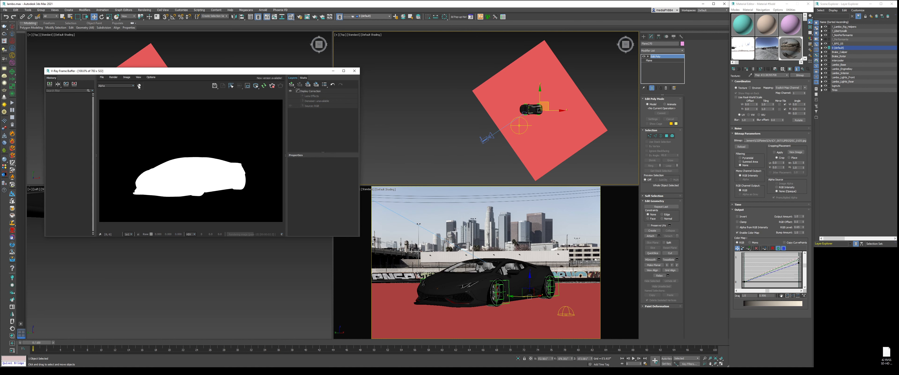
pyautogui.click(139, 85)
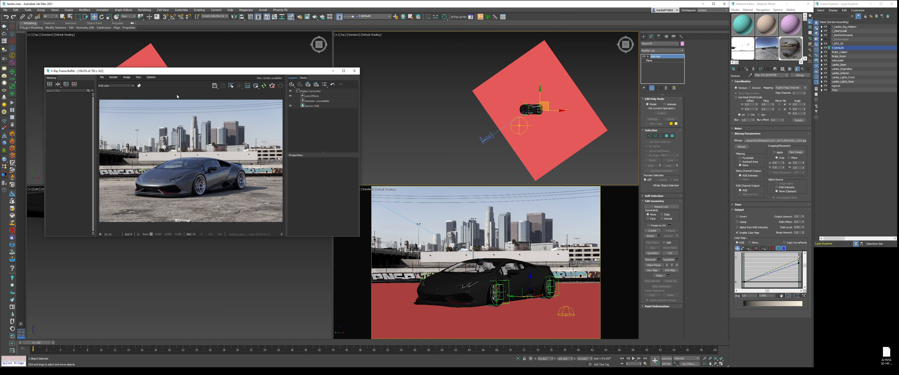
pyautogui.click(116, 85)
pyautogui.click(111, 107)
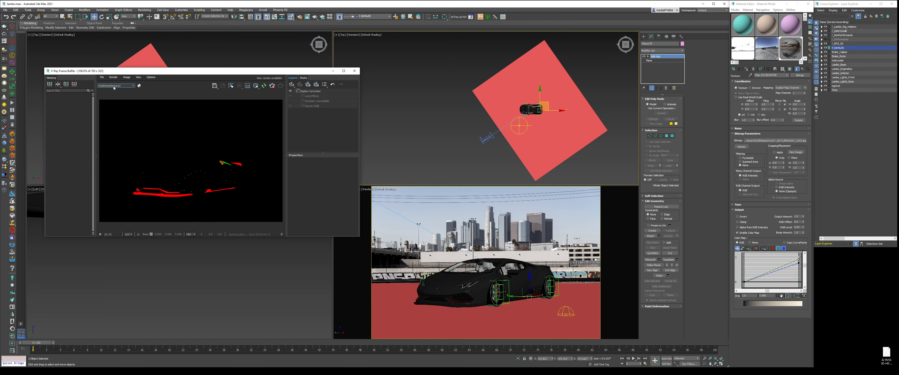
pyautogui.scroll(-2, 113, 87)
pyautogui.click(113, 86)
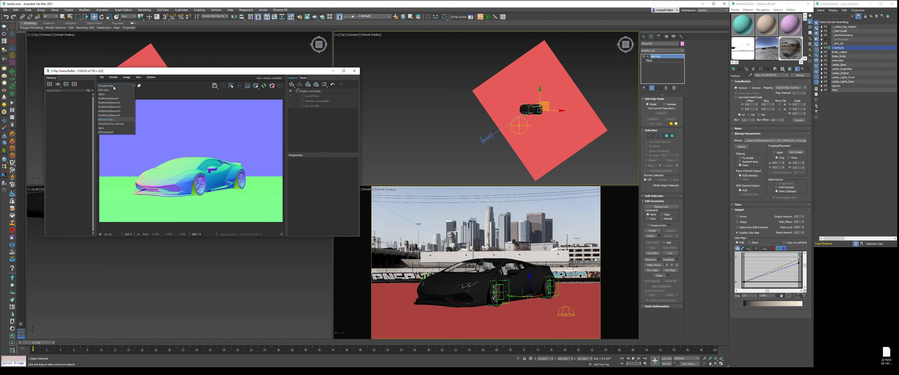
pyautogui.click(111, 91)
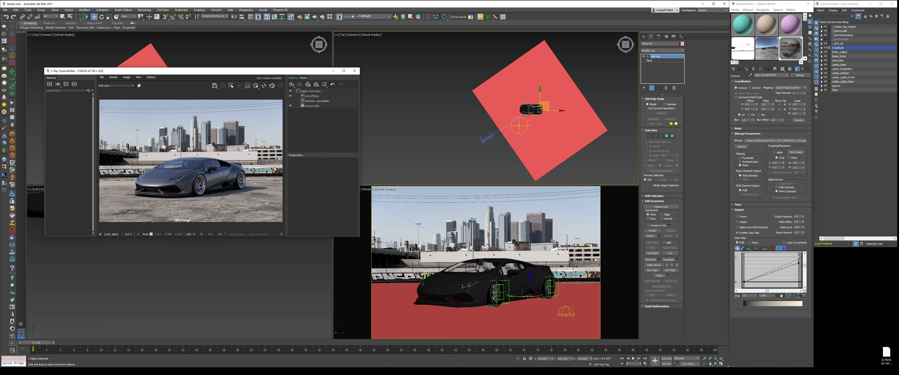